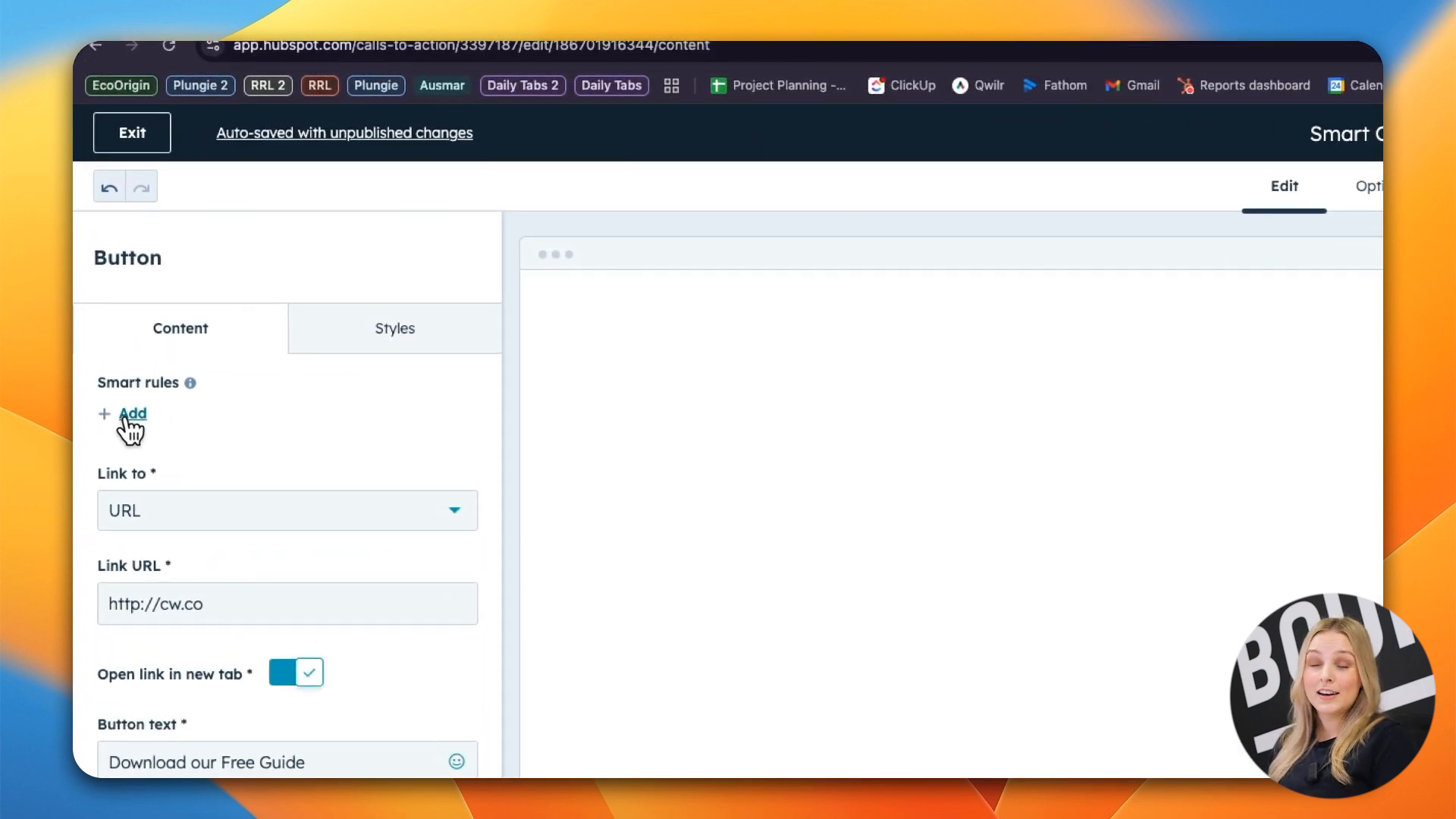
Add a smart rule to the button that shows different content based on contact lifecycle stage
left_click(130, 414)
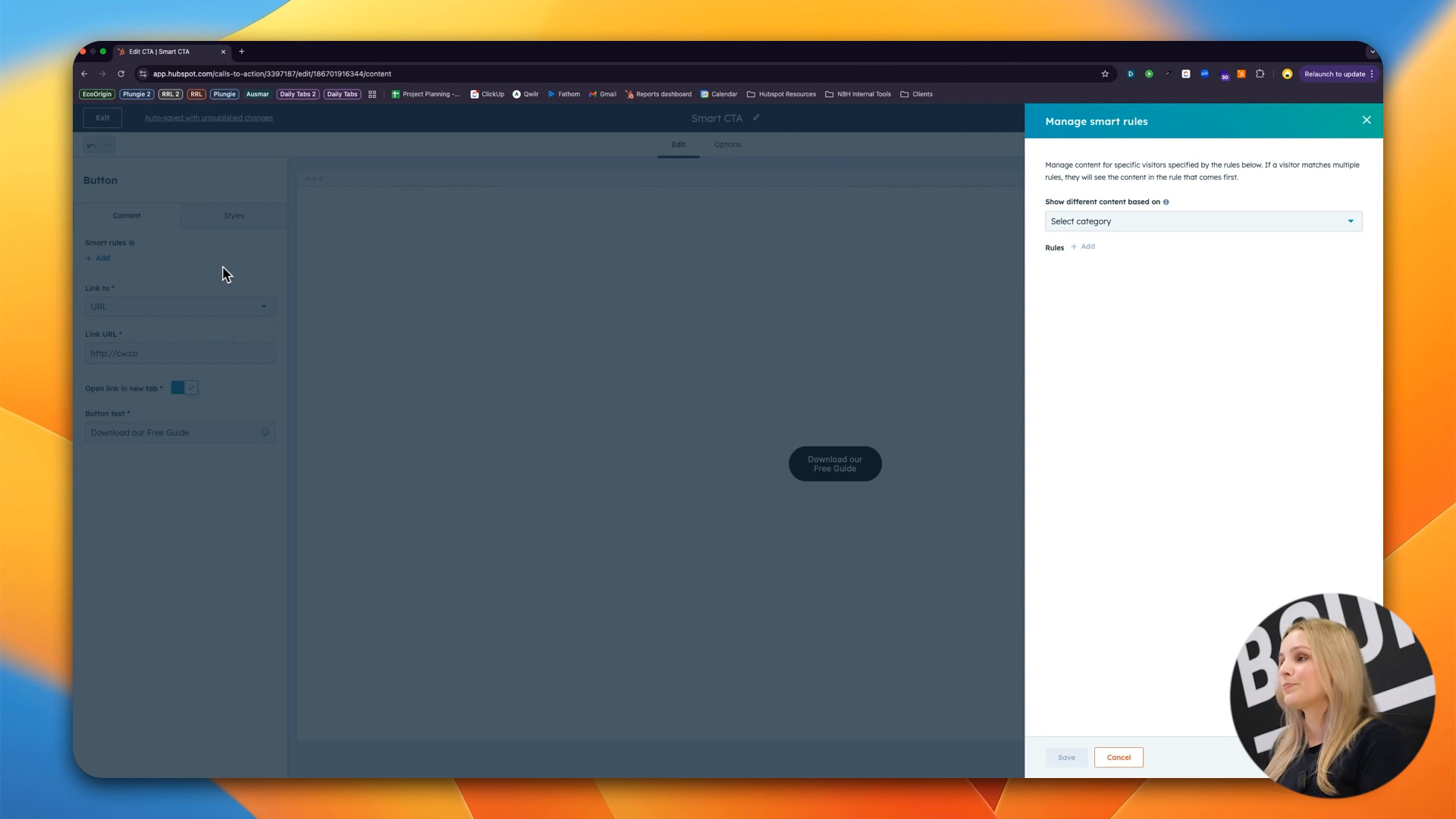
left_click(1286, 227)
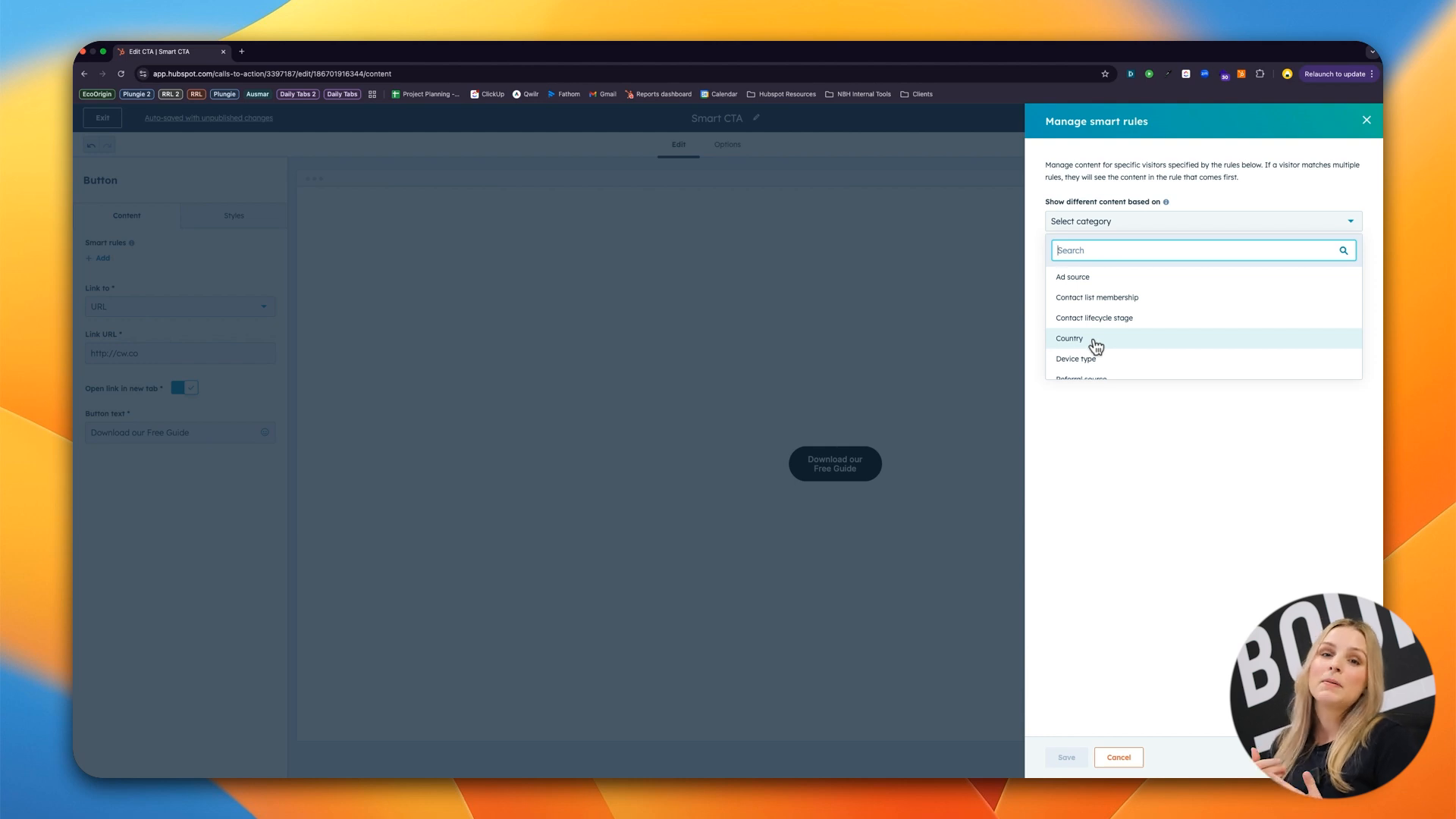
scroll(1097, 342, "down", 2)
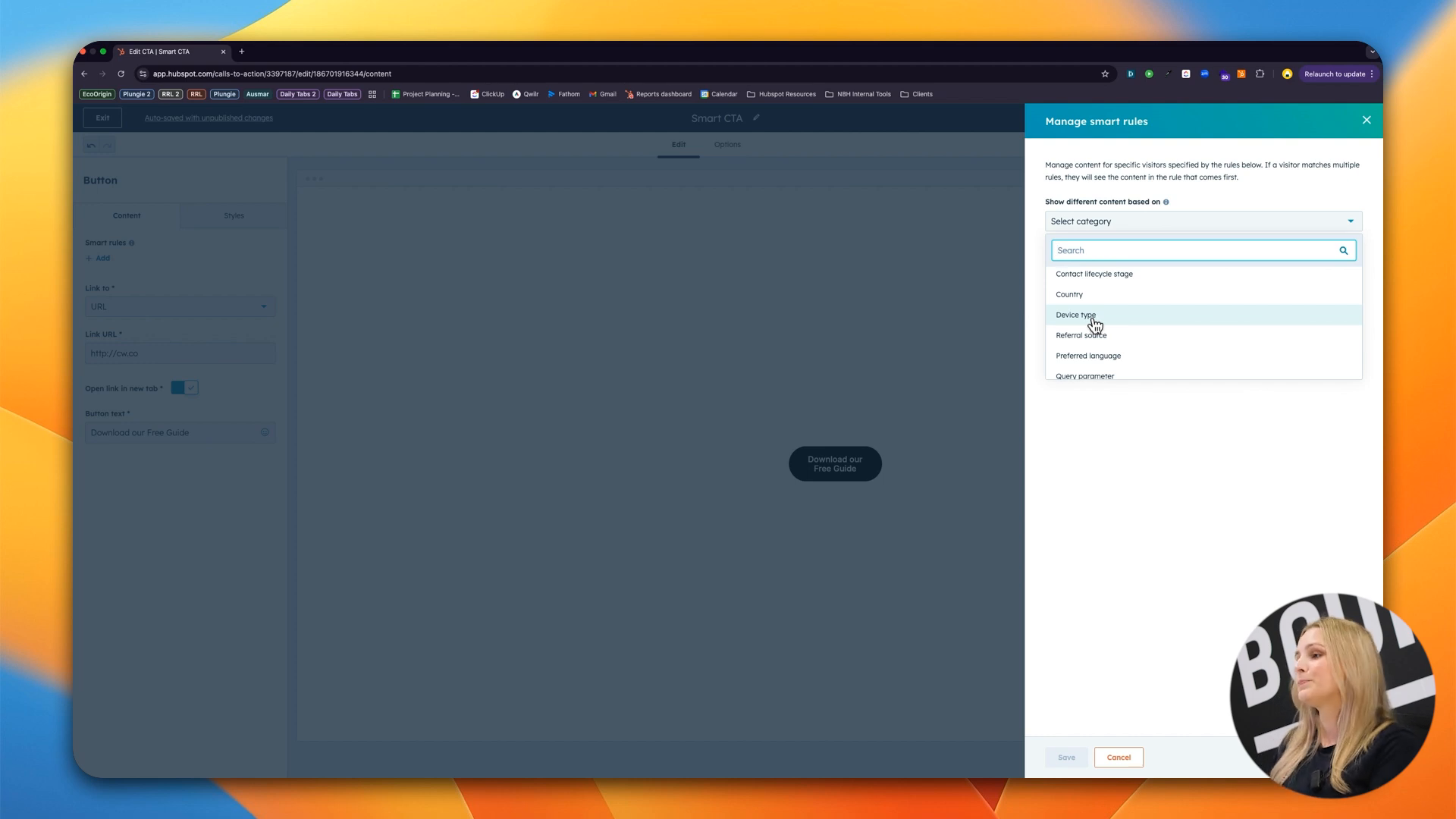
scroll(1103, 330, "down", 1)
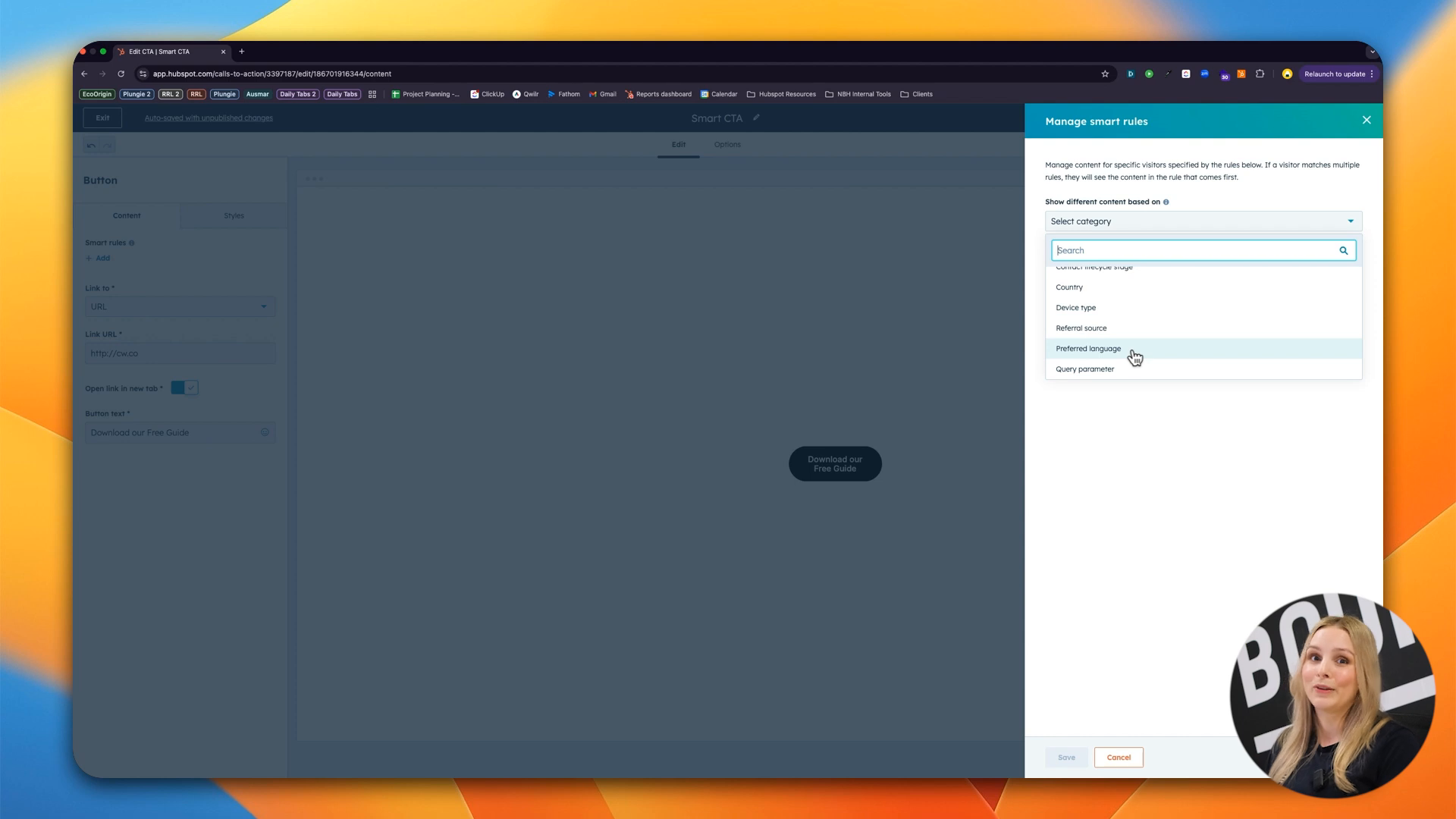
scroll(1134, 319, "up", 3)
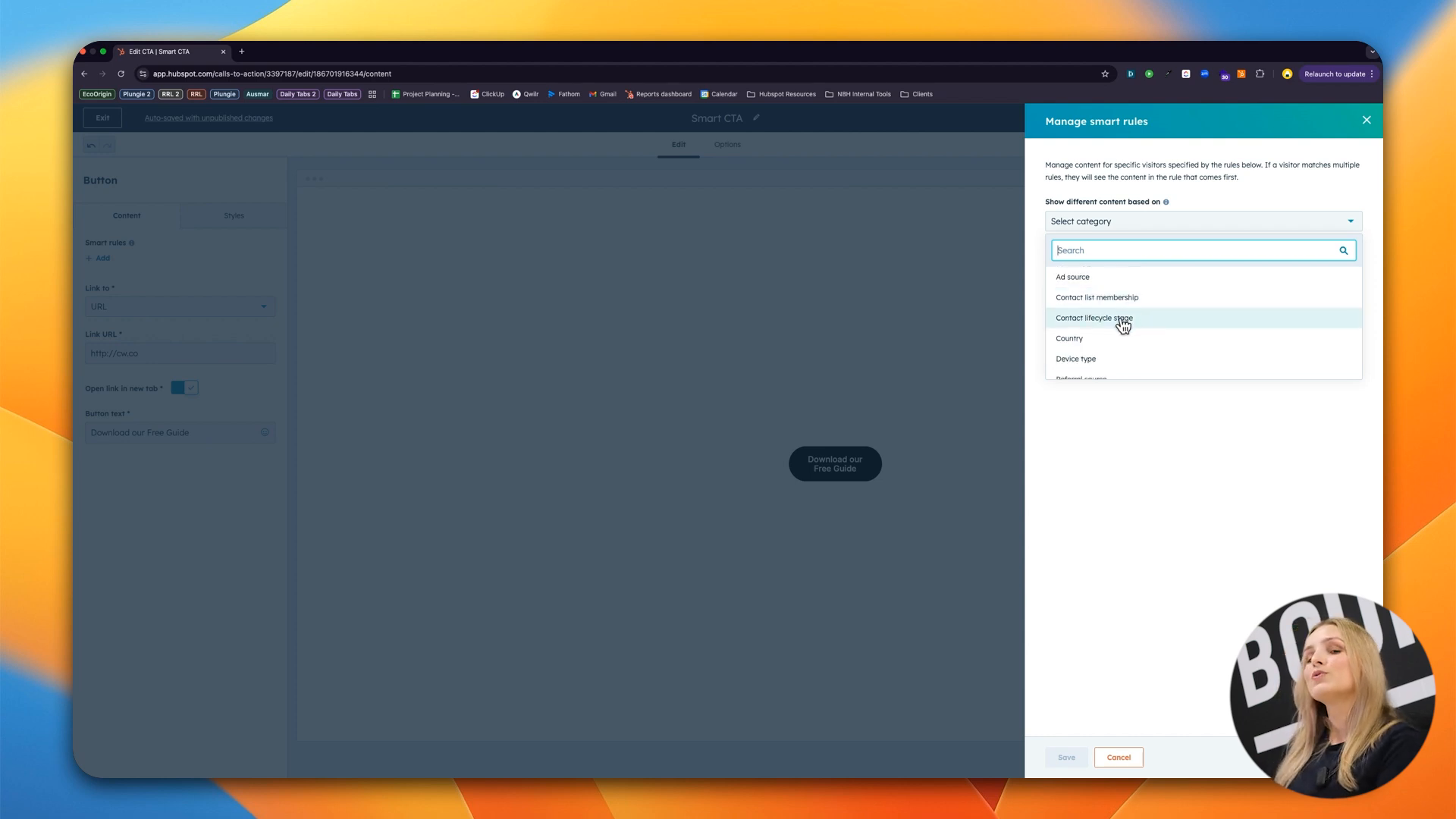
left_click(1062, 350)
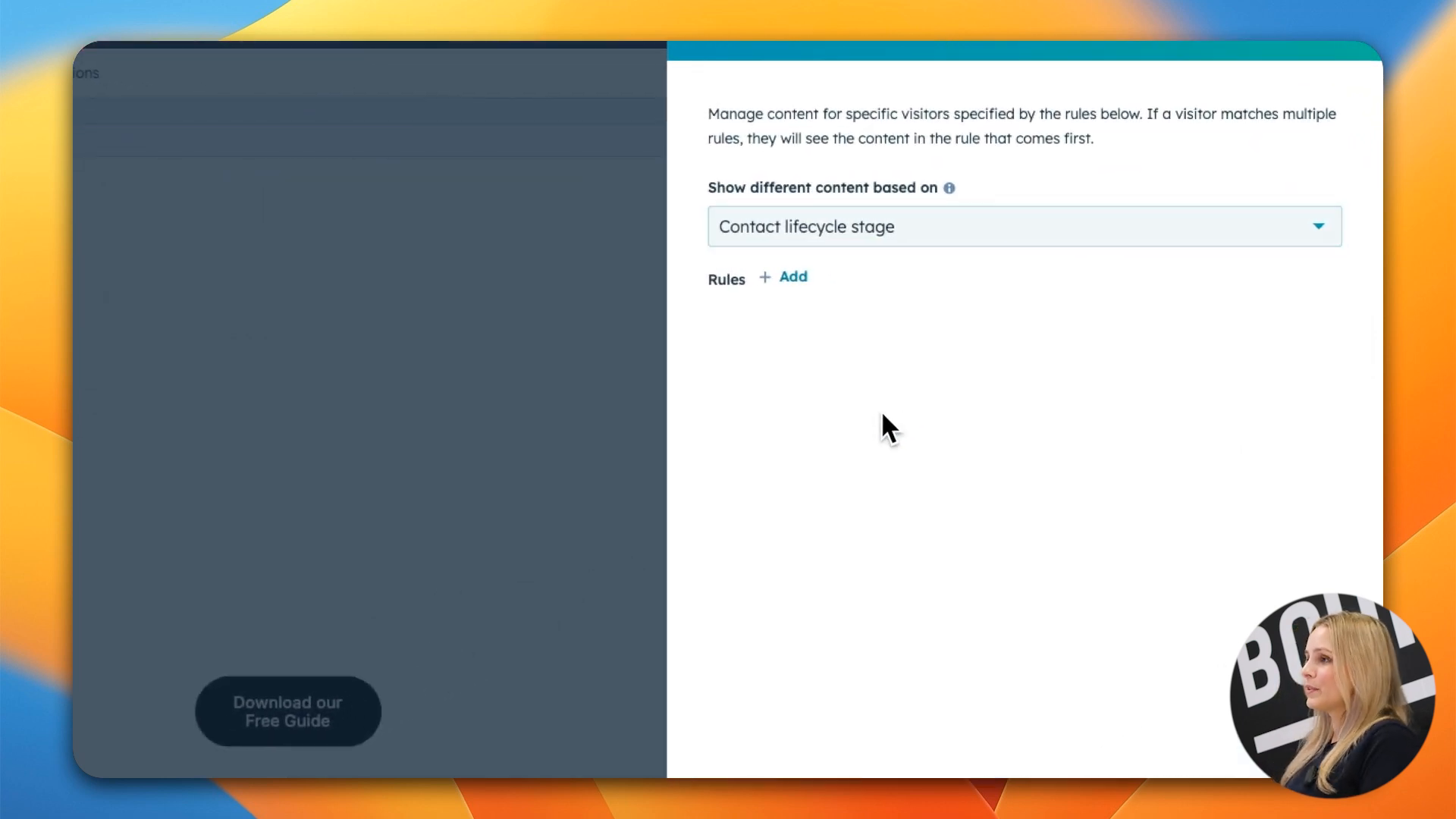
Add and save a rule covering the Subscriber, Lead, Marketing Qualified Lead and Sales Qualified Lead stages
left_click(796, 277)
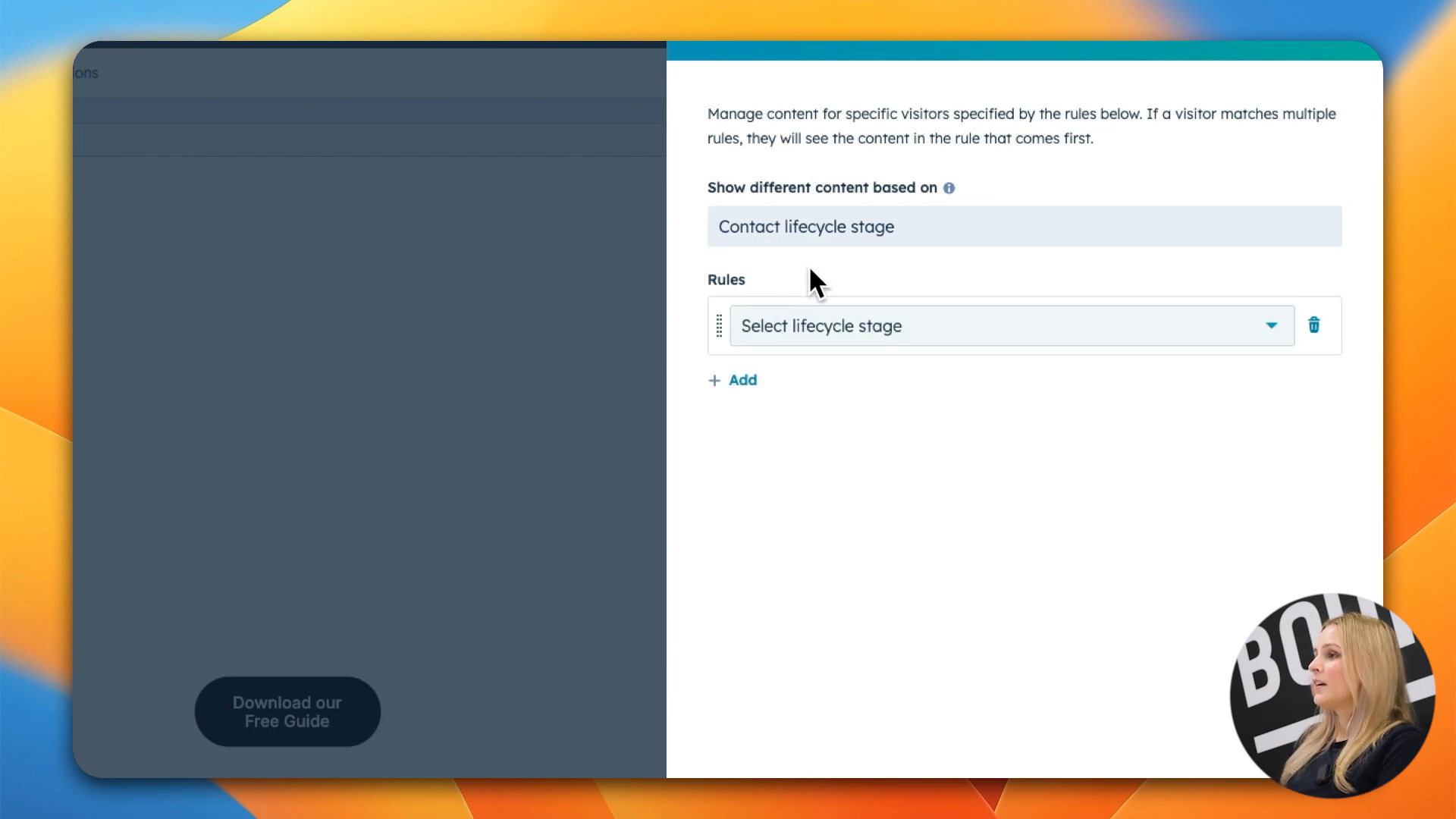
left_click(963, 345)
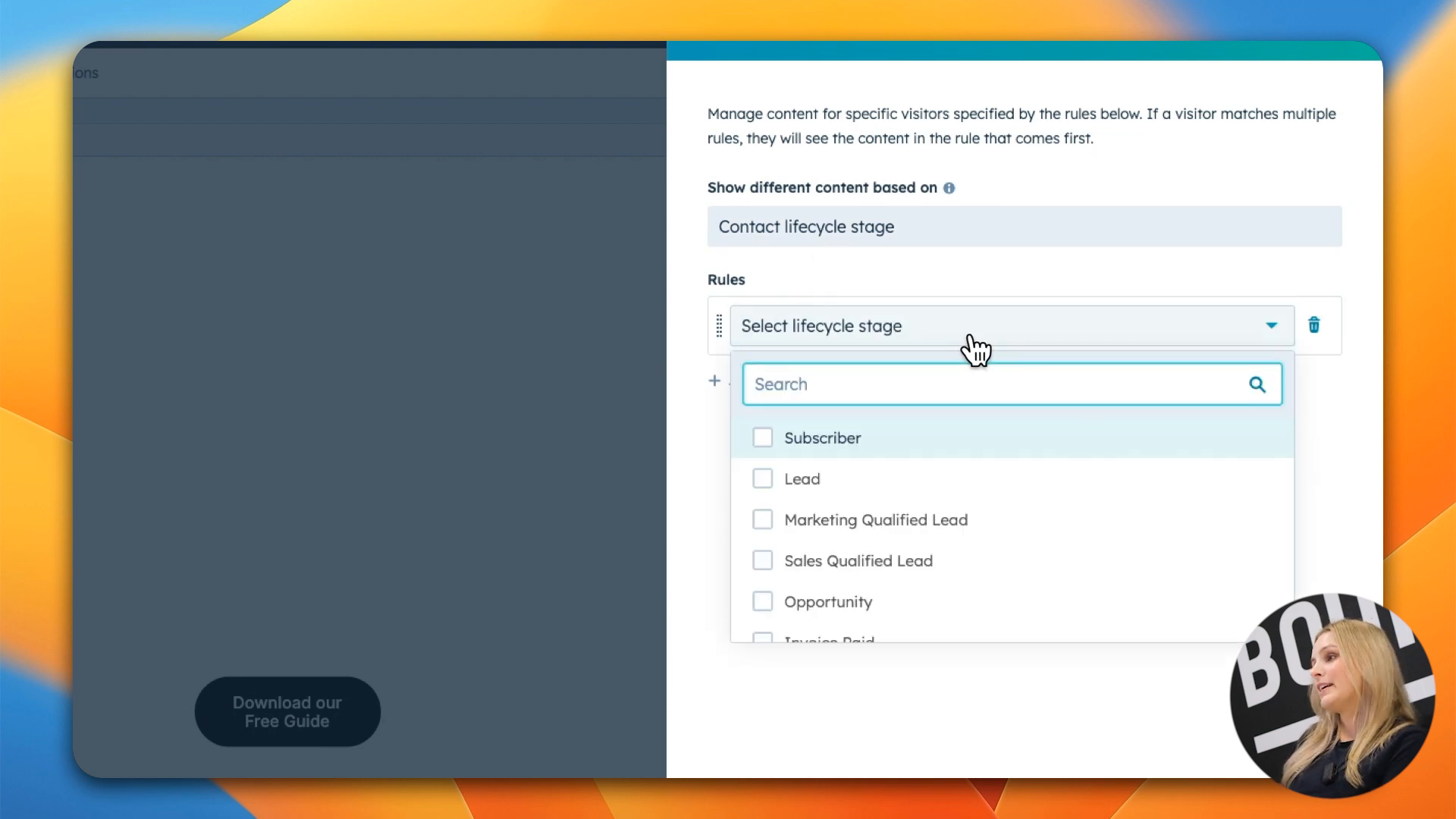
left_click(957, 440)
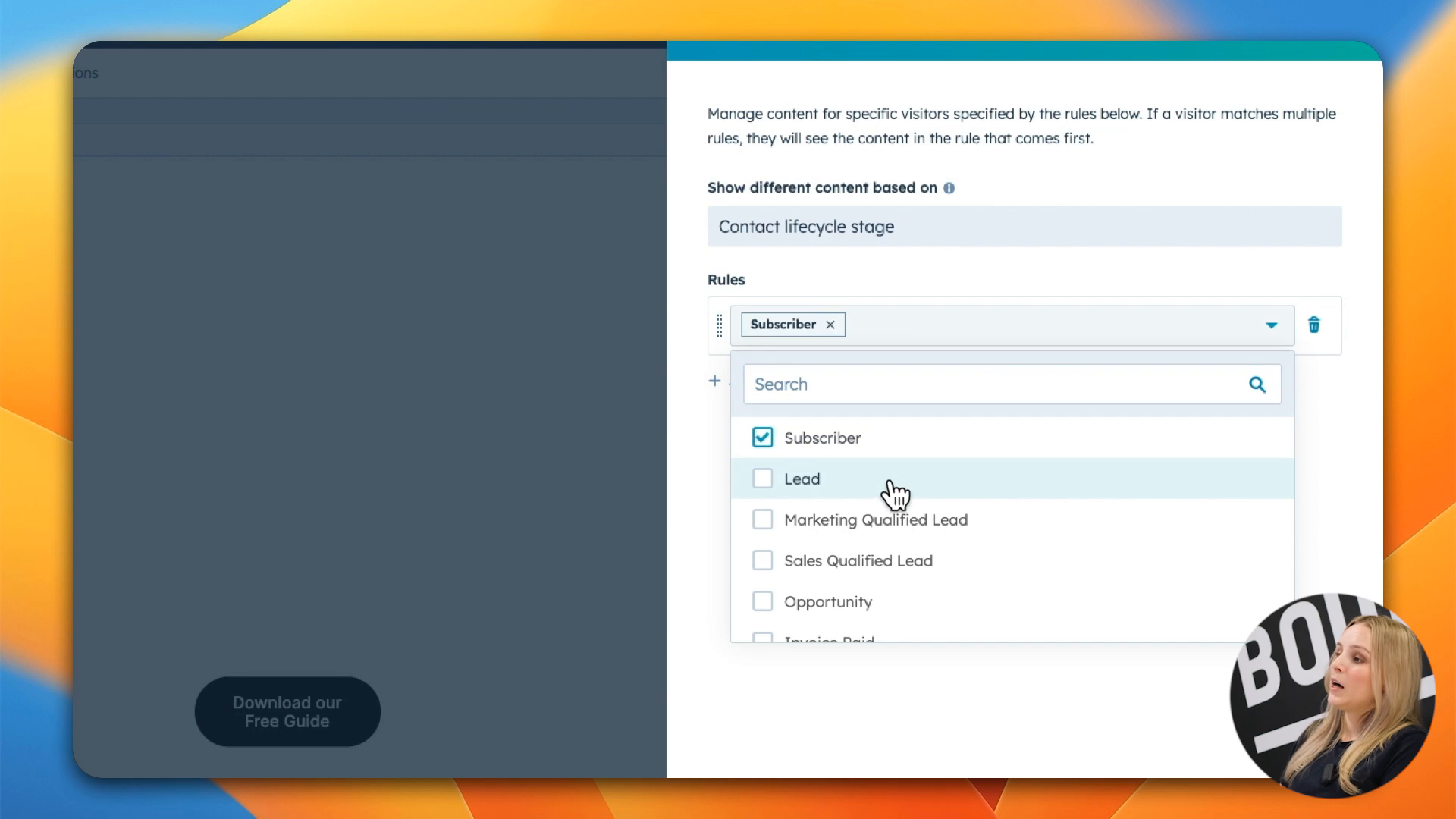
left_click(884, 486)
left_click(881, 529)
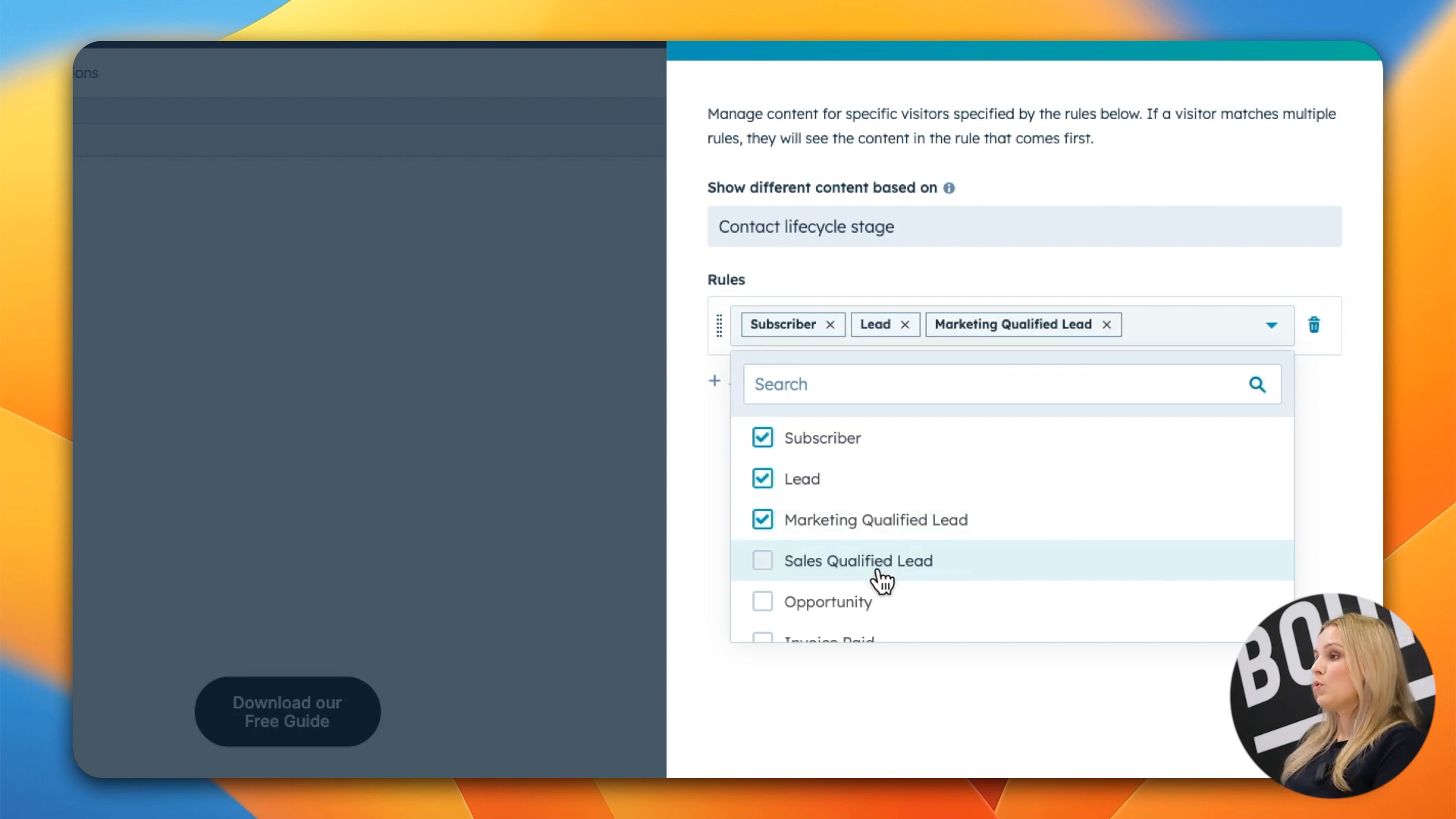
left_click(878, 569)
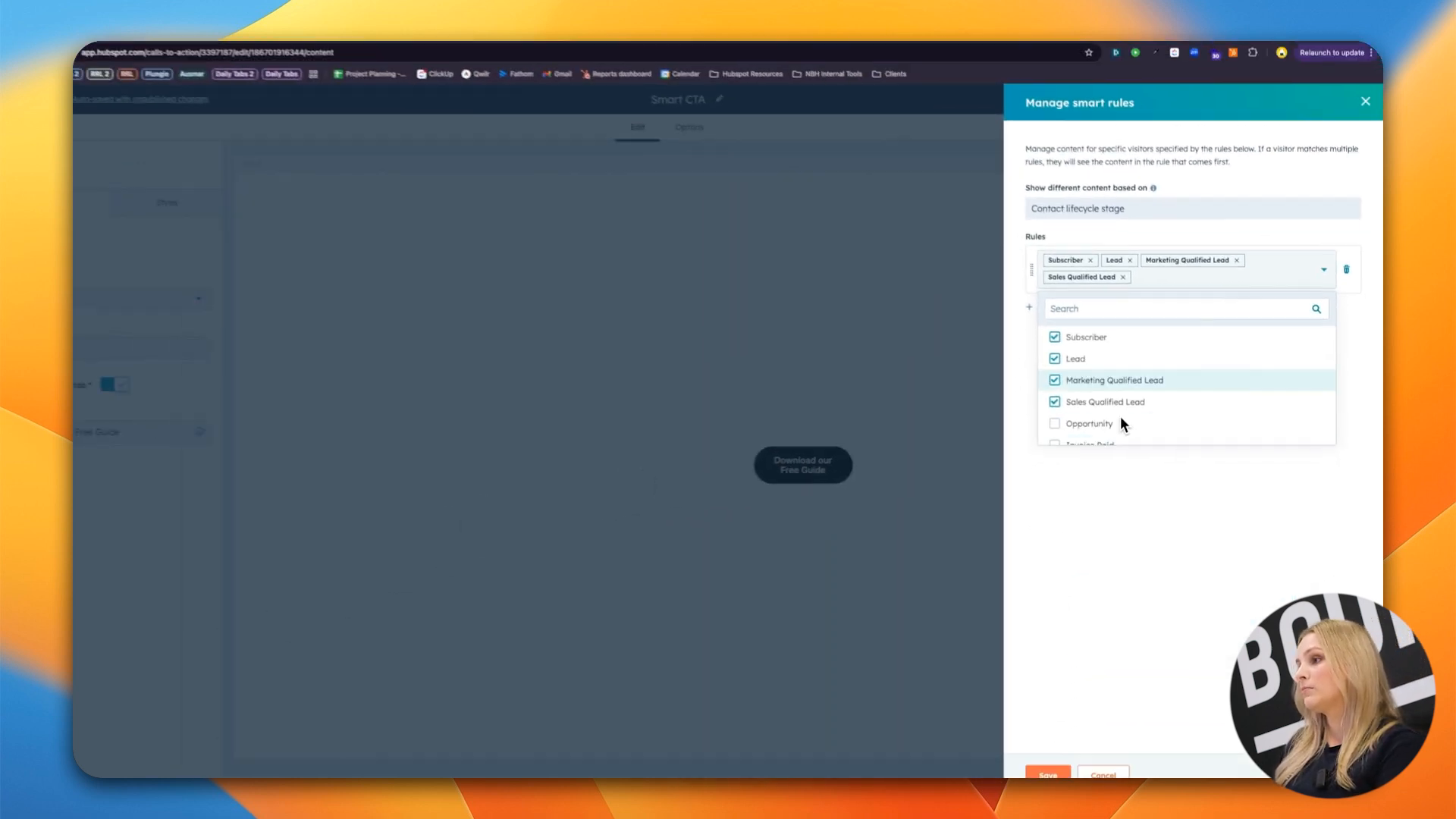
scroll(886, 631, "down", 2)
left_click(952, 441)
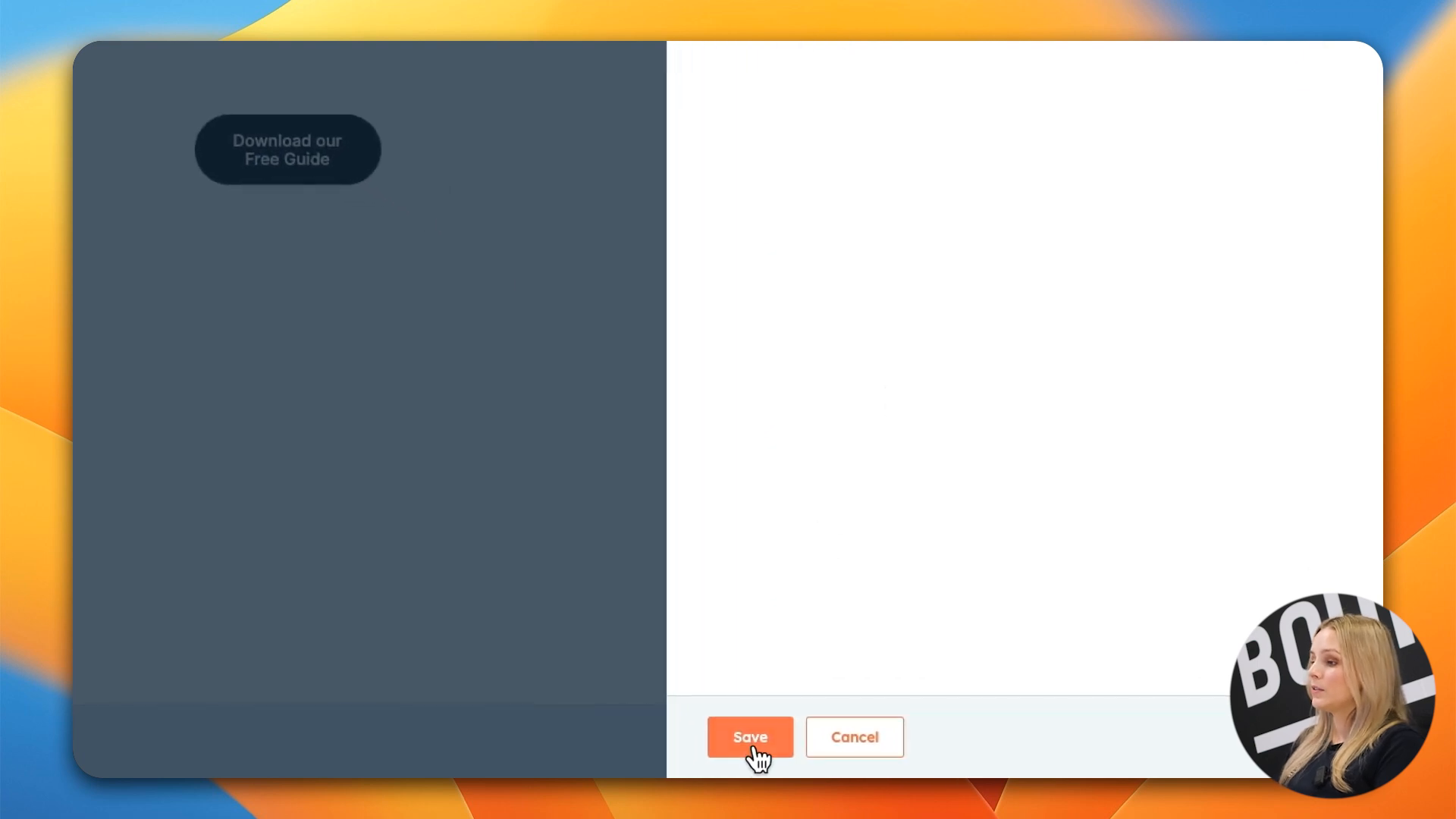
left_click(748, 737)
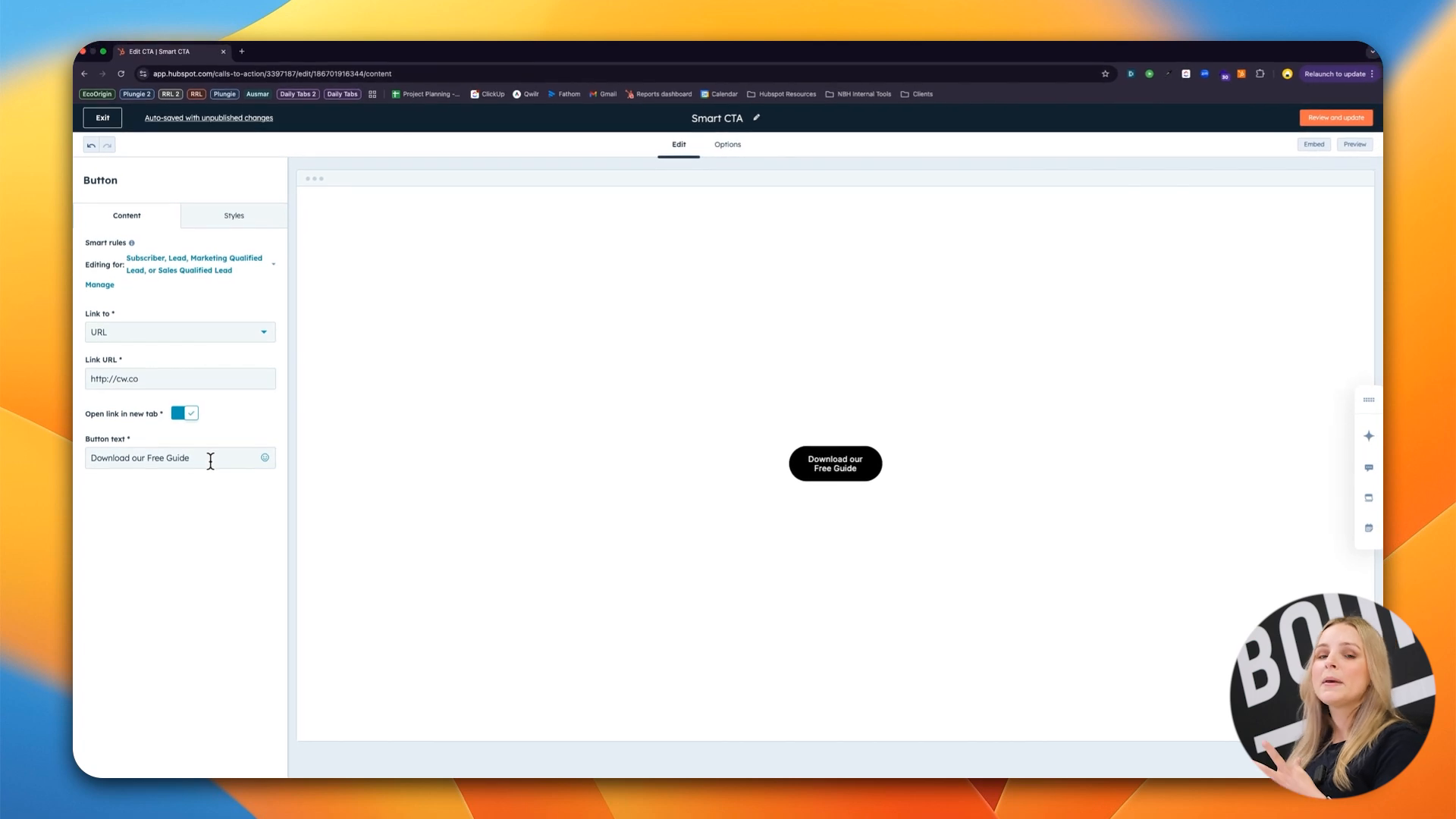
Set the button text for the subscriber and lead variation to "Sign up for our free trial"
triple_click(210, 461)
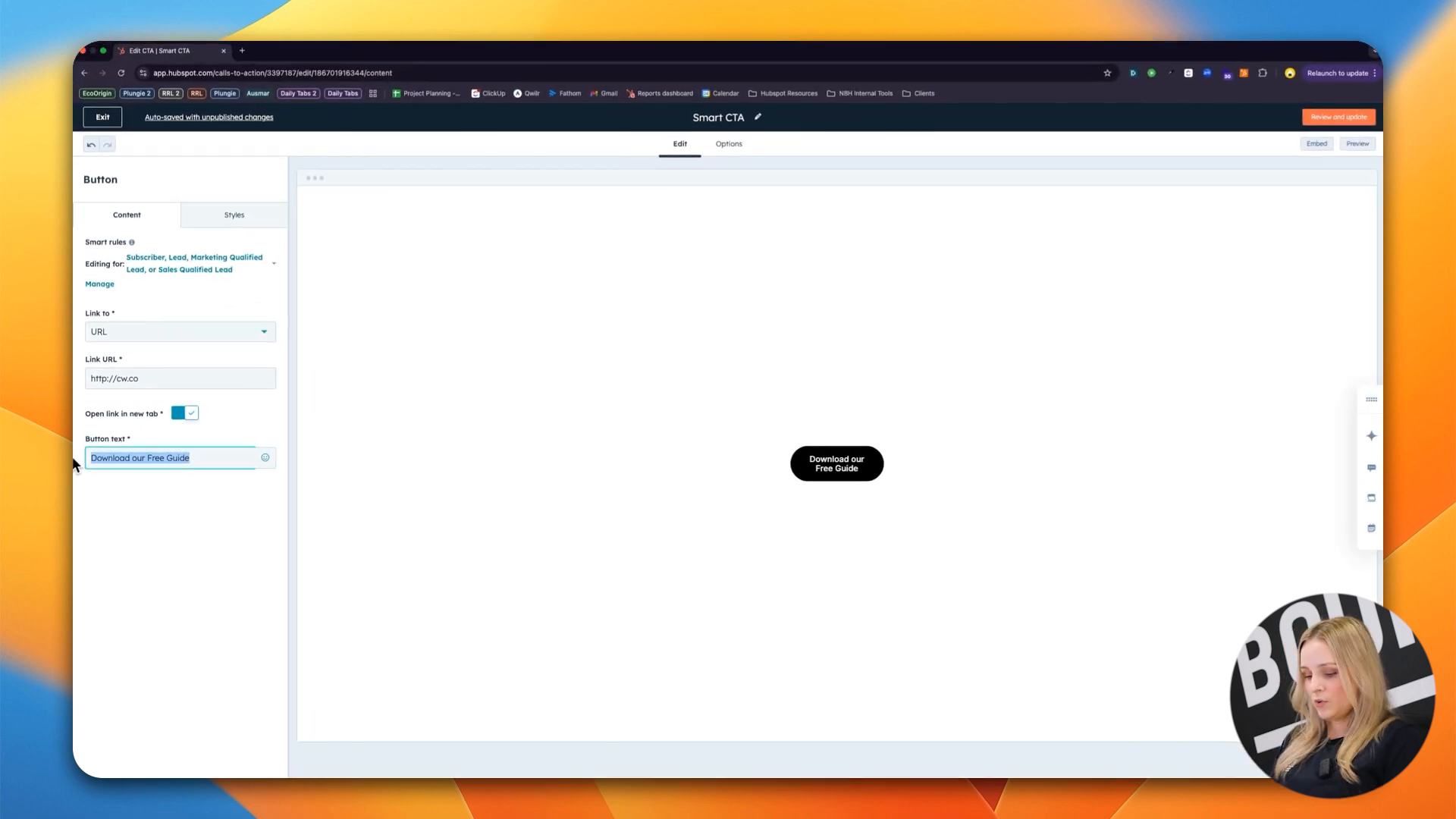
type("Sign ")
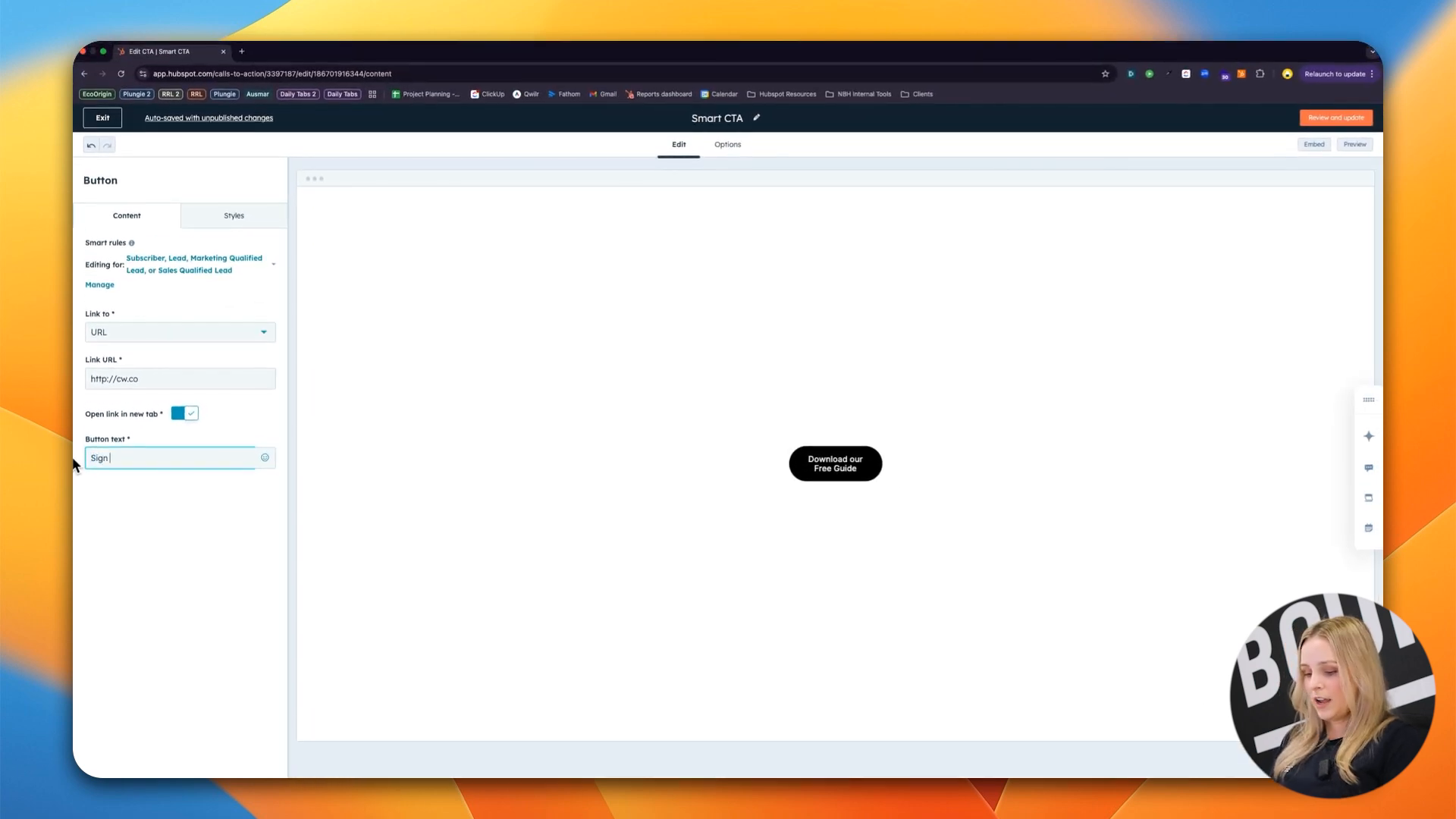
type("up for our free trial")
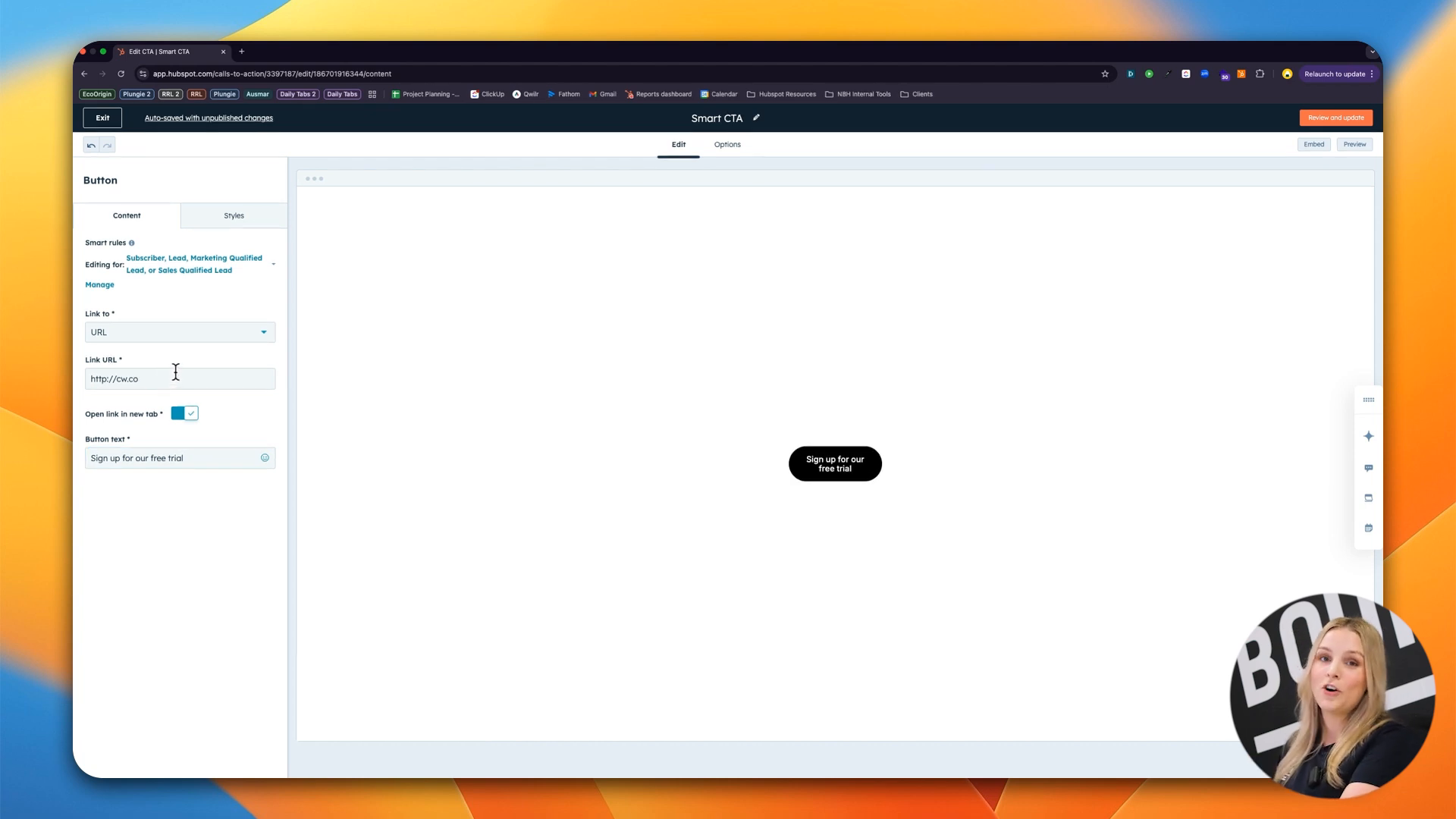
left_click(169, 383)
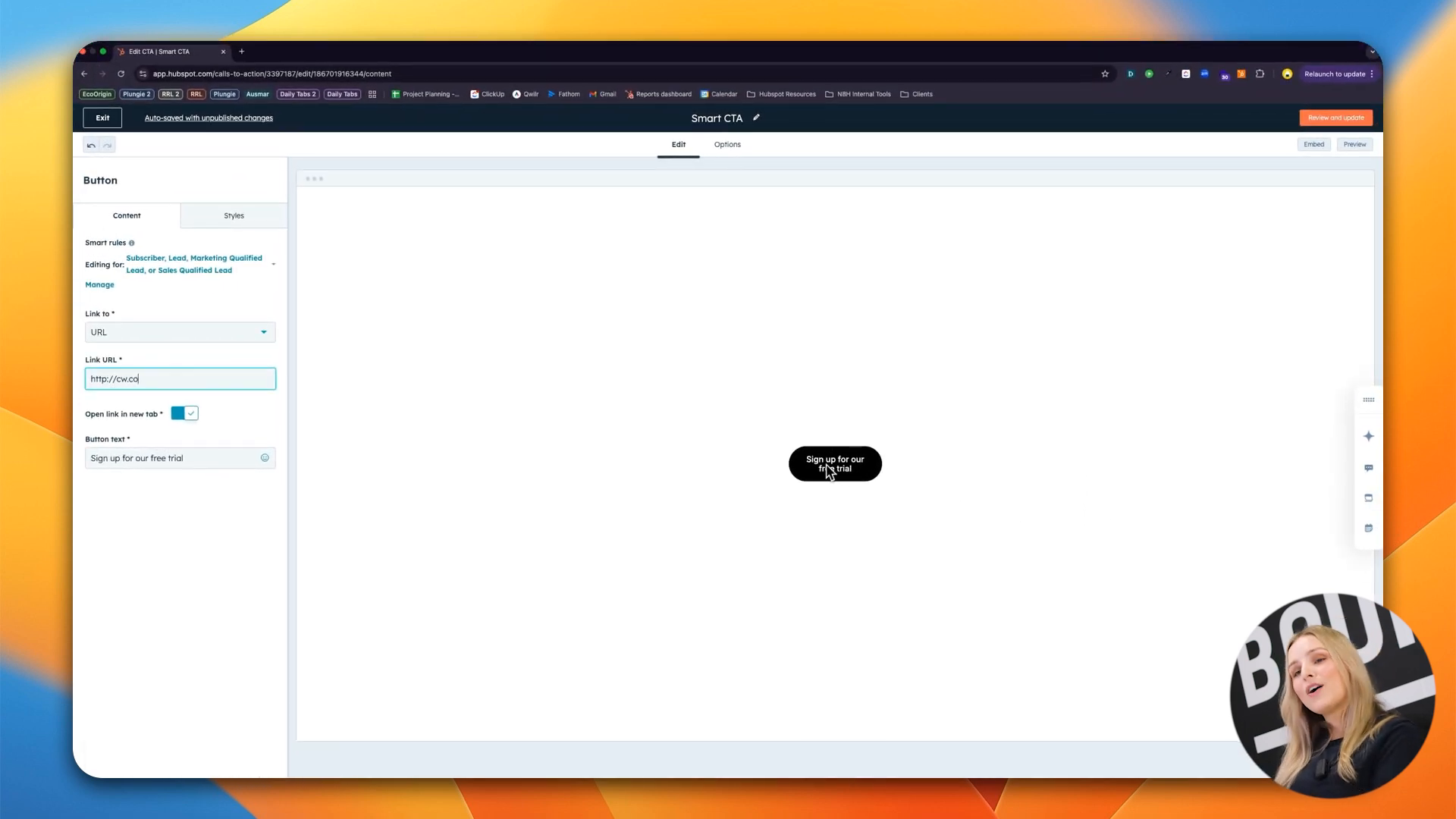
Add and save a second smart rule covering the Customer and Invoice Paid lifecycle stages
left_click(99, 284)
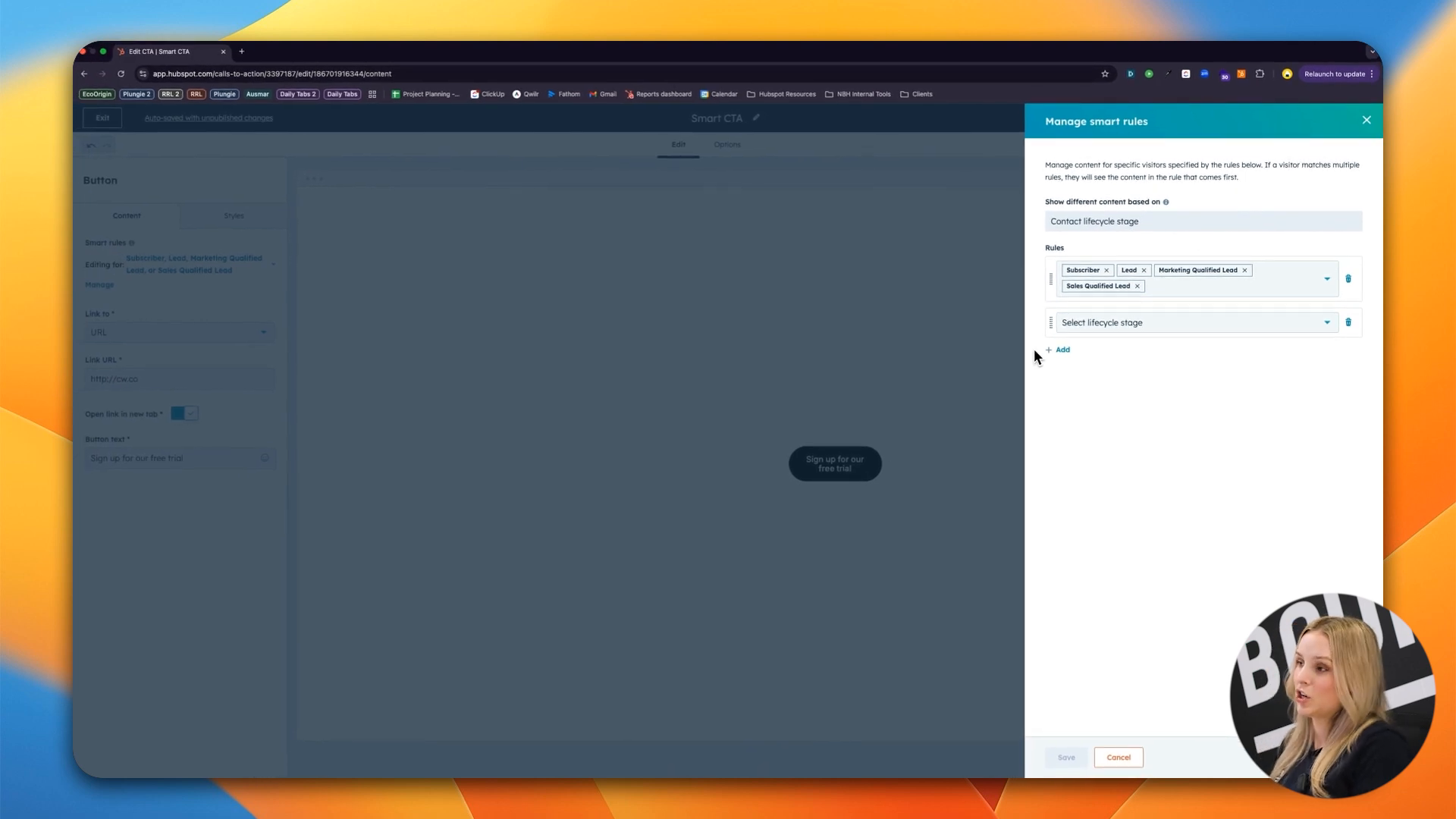
left_click(1092, 322)
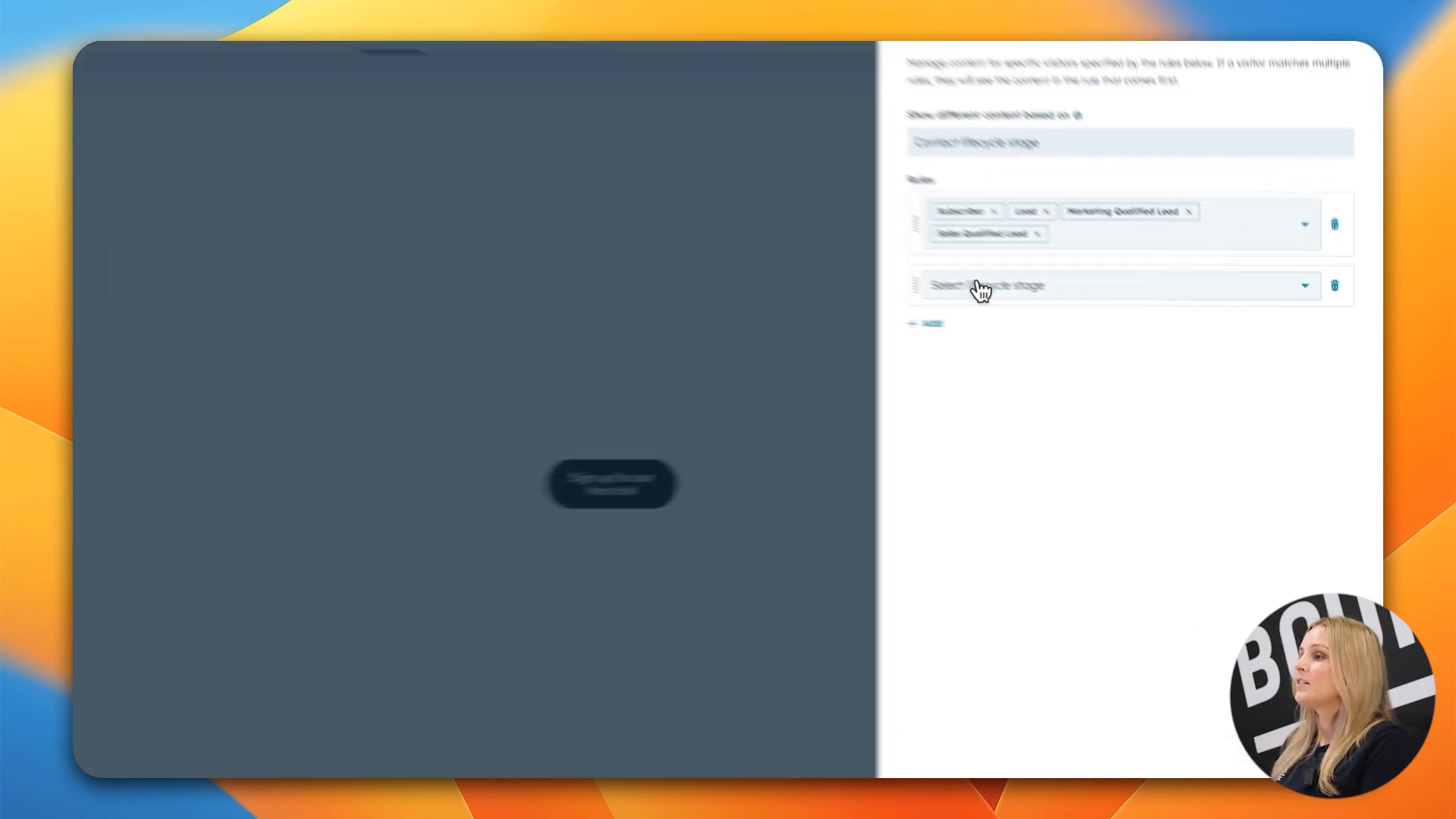
scroll(933, 523, "down", 4)
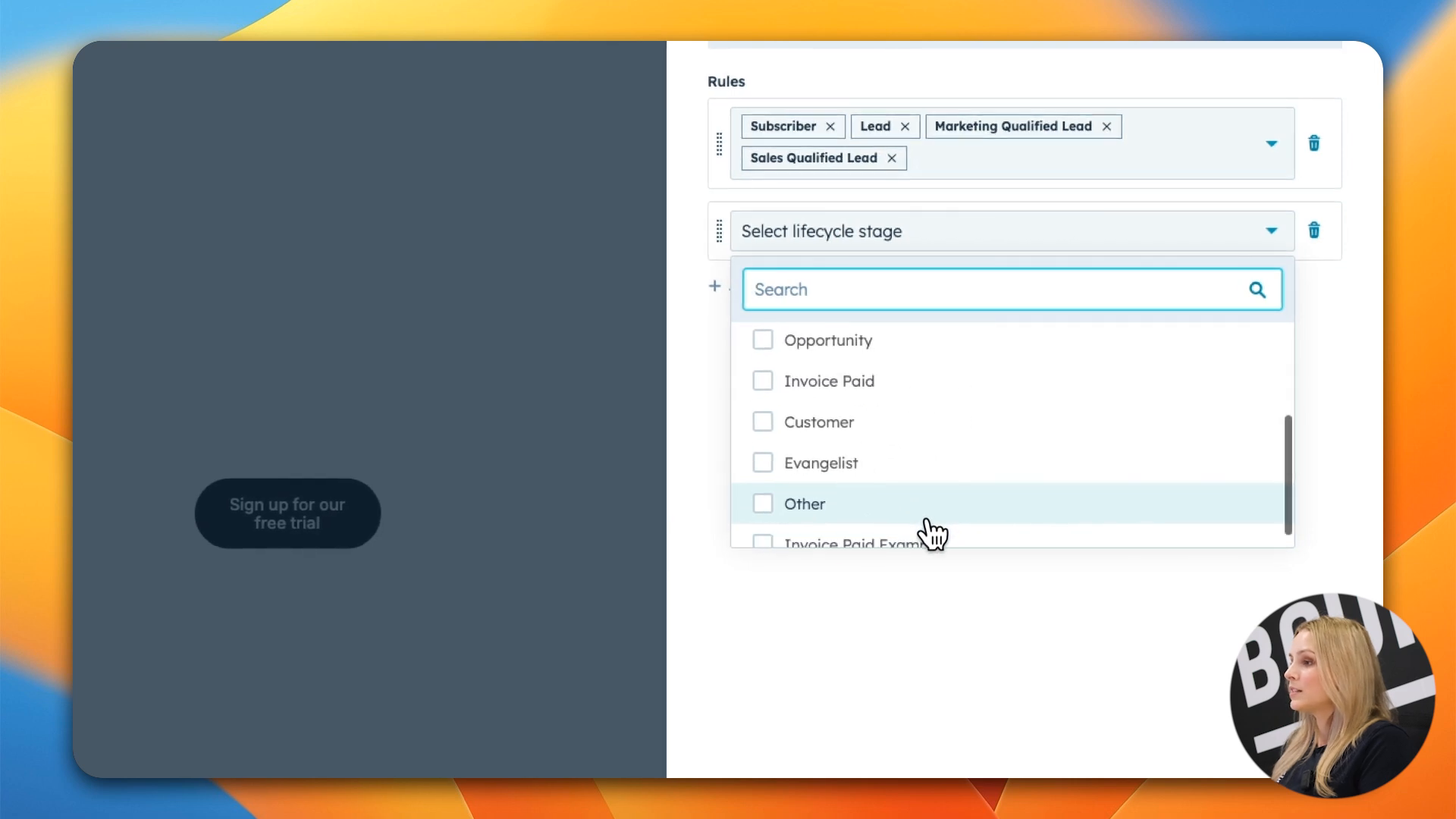
scroll(910, 485, "down", 1)
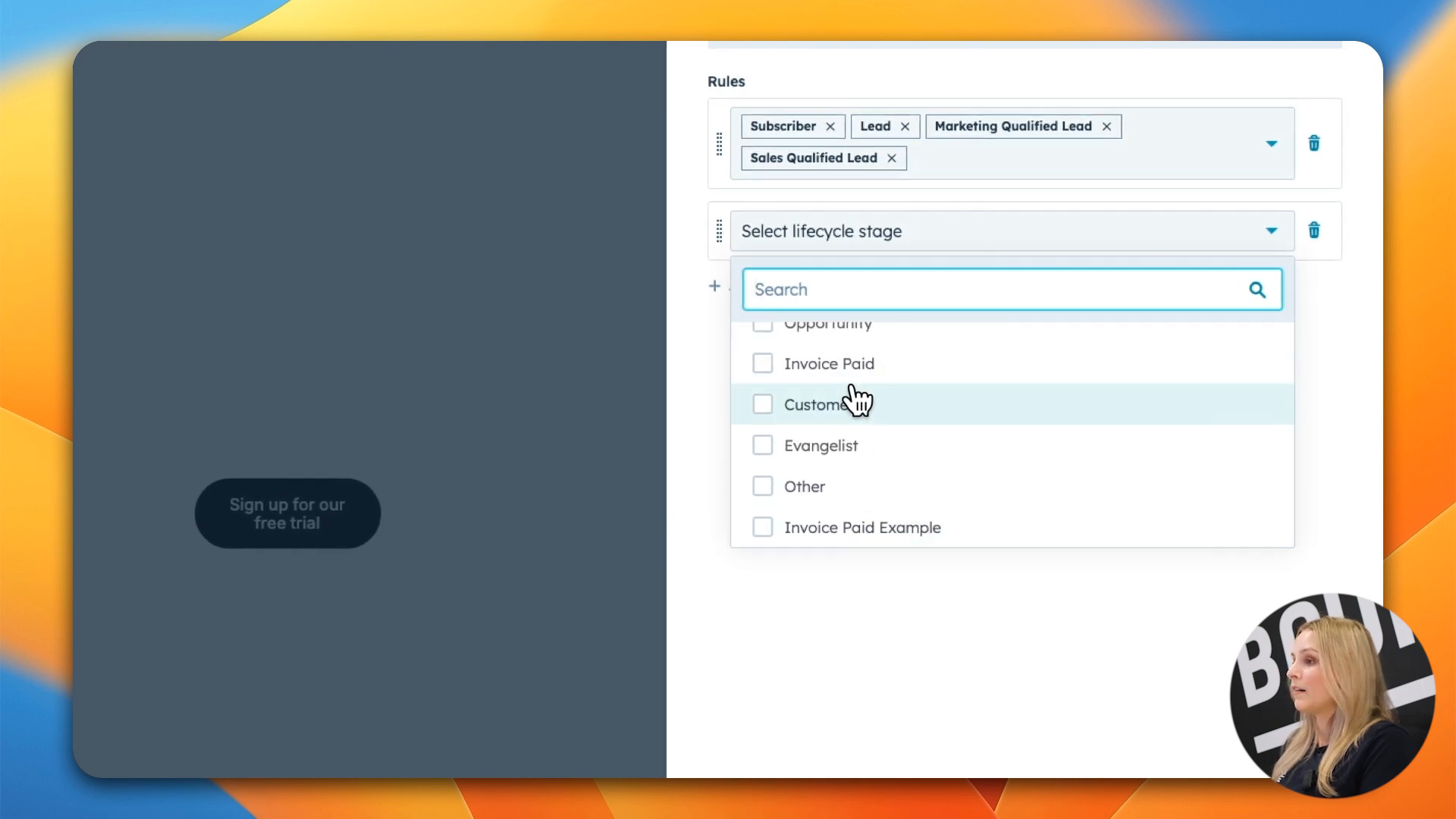
left_click(857, 402)
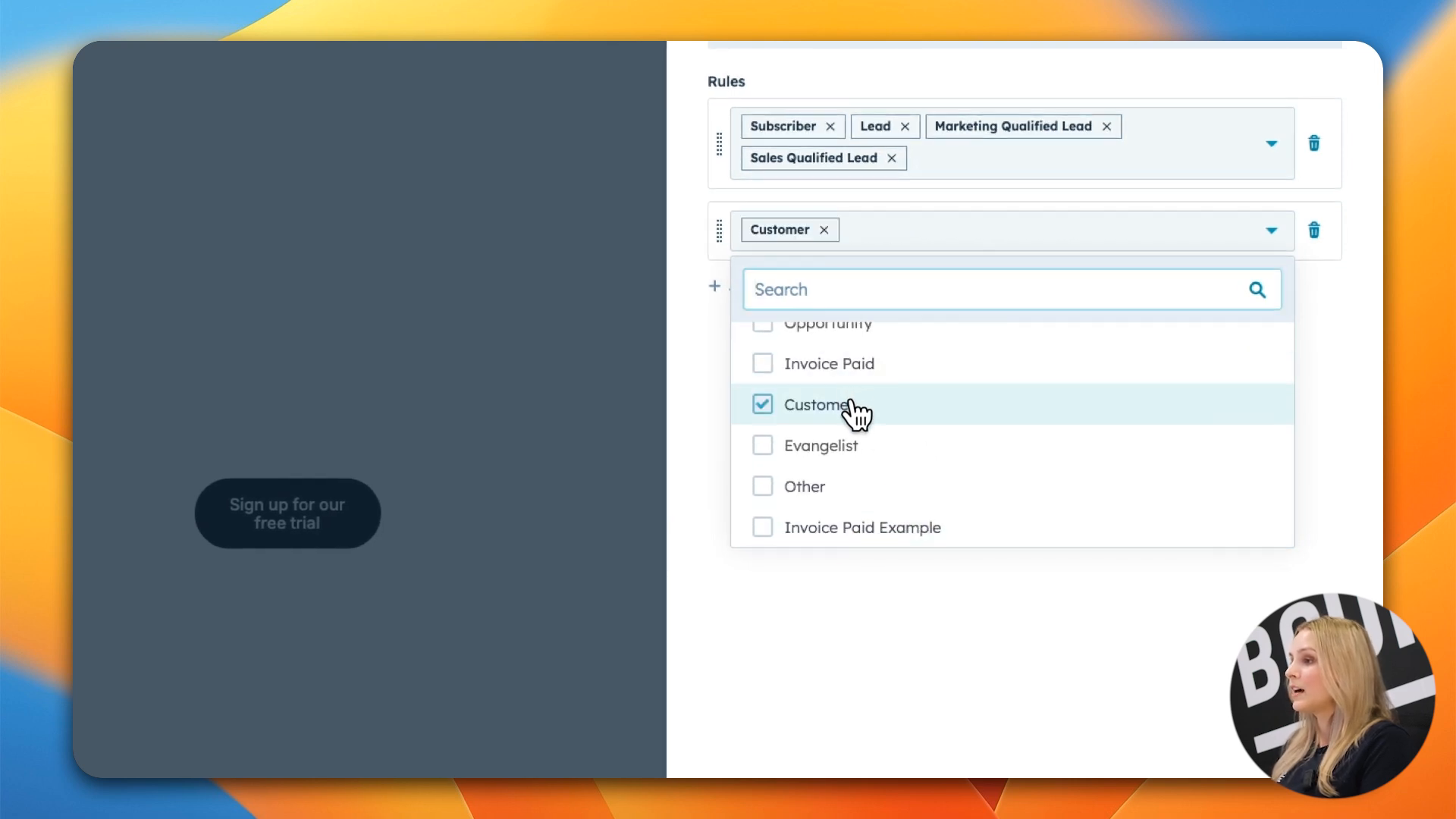
left_click(853, 365)
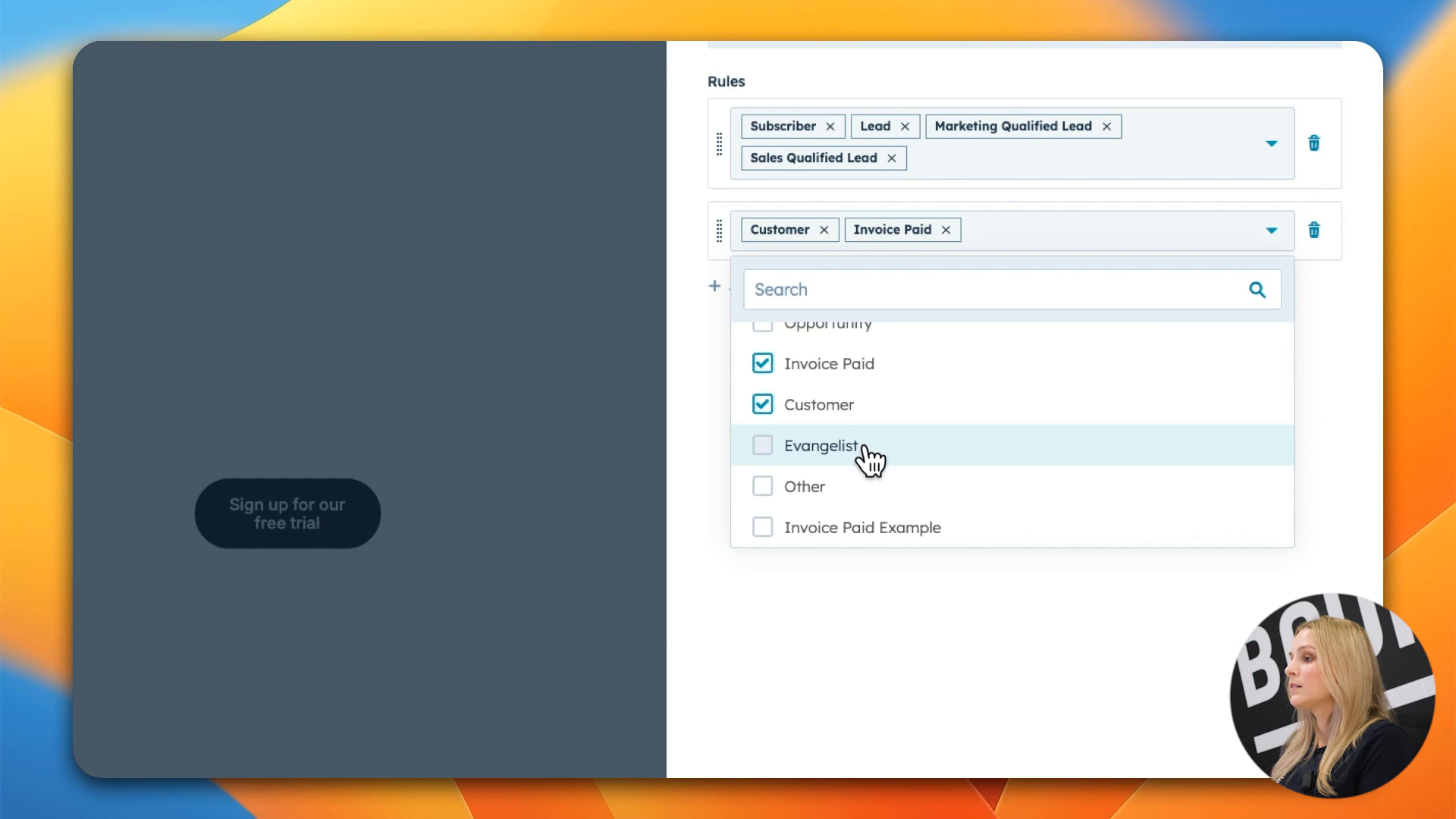
scroll(811, 500, "down", 5)
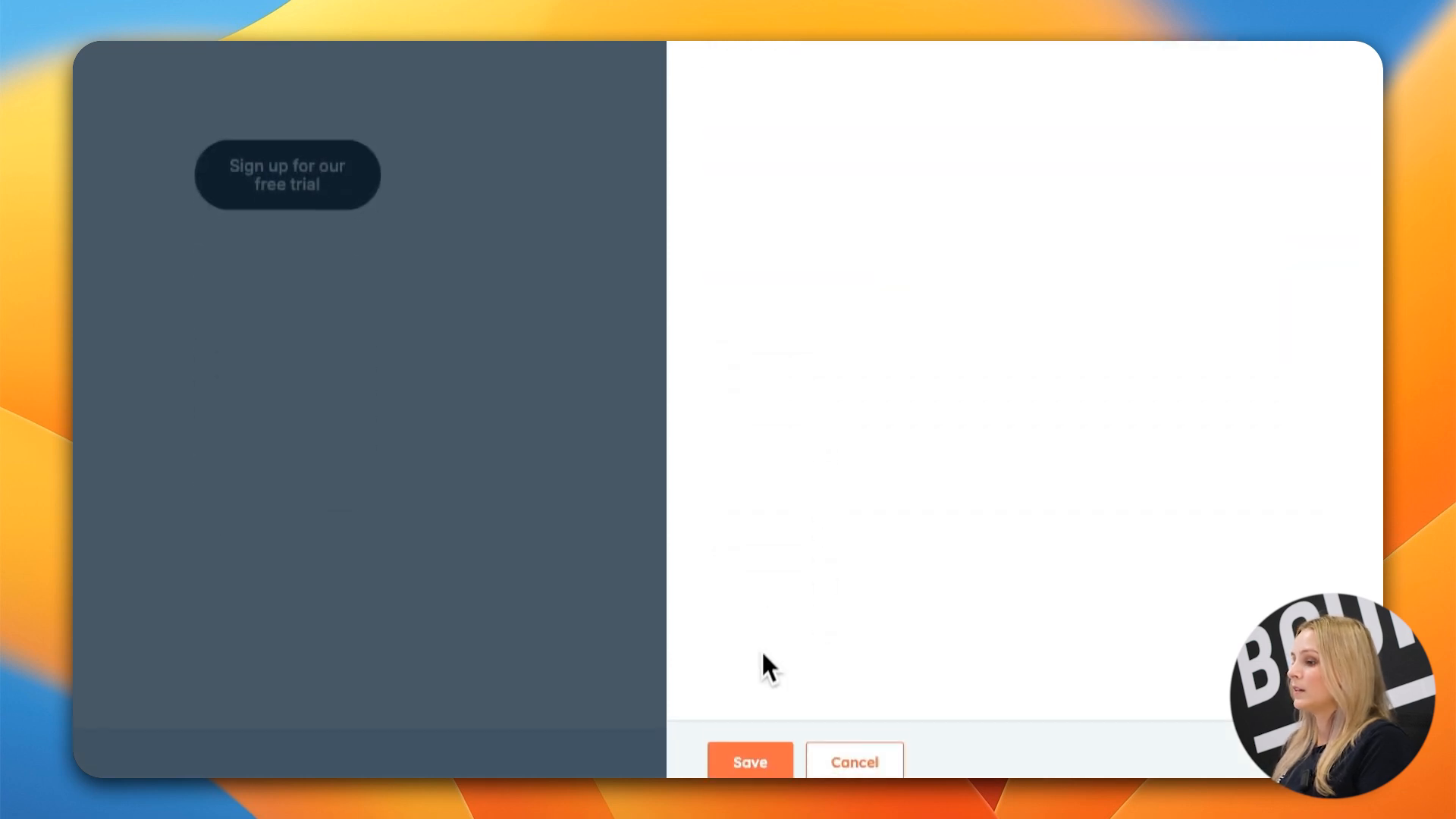
left_click(751, 737)
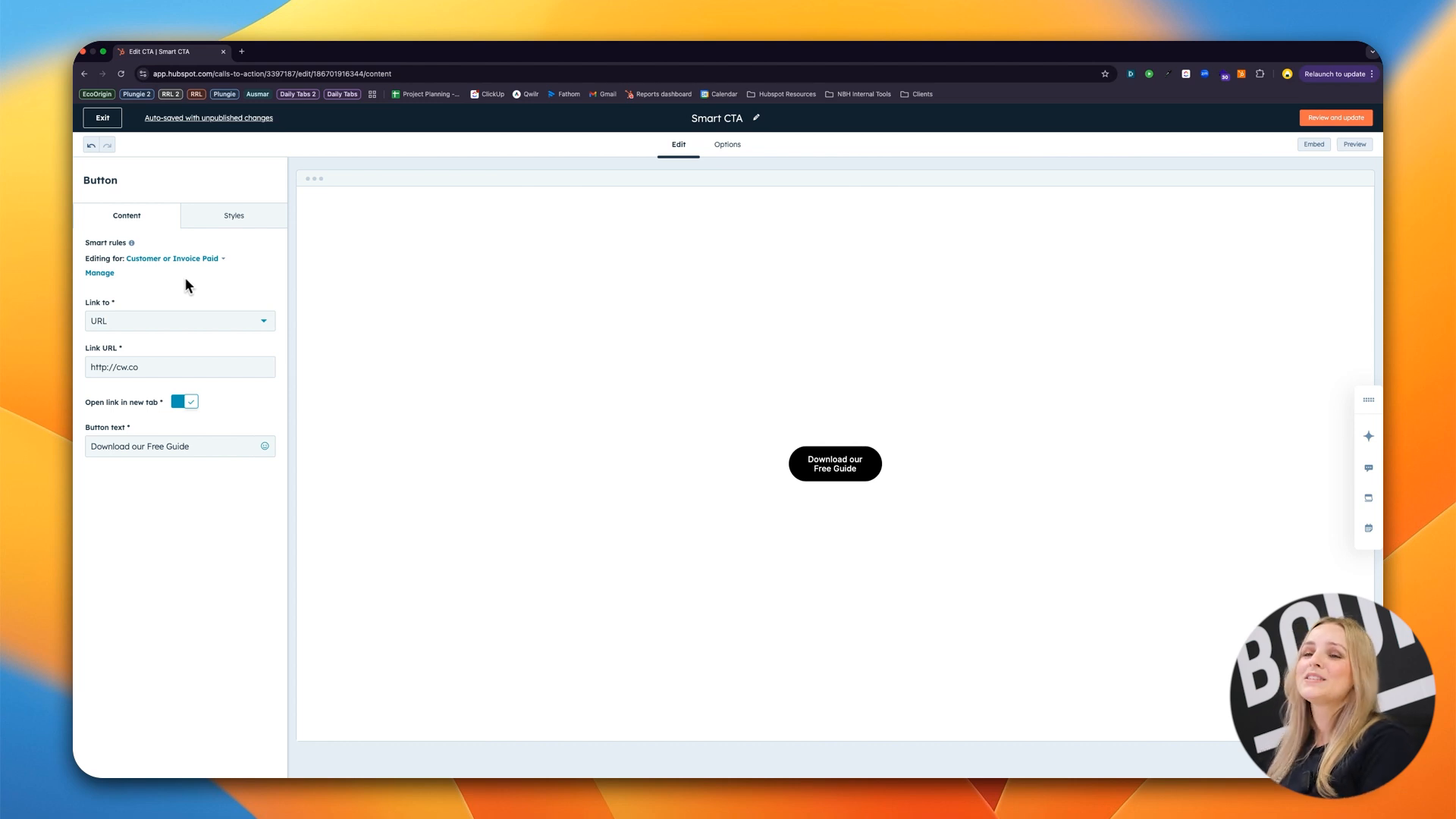
Set the button text for the Customer or Invoice Paid variation to "Check our Our Premium Services"
left_click_drag(199, 446, 91, 449)
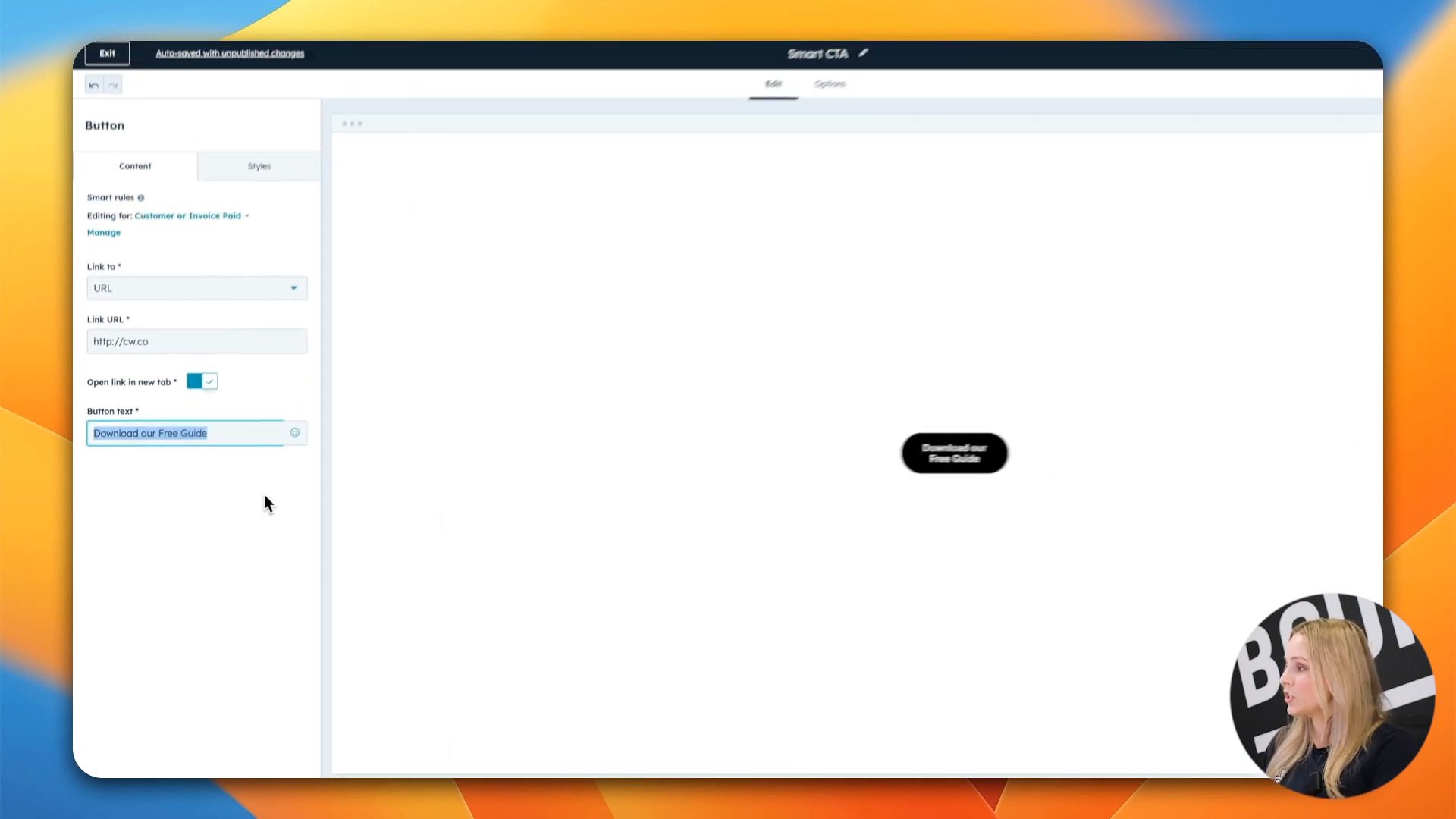
type("Check our Ou")
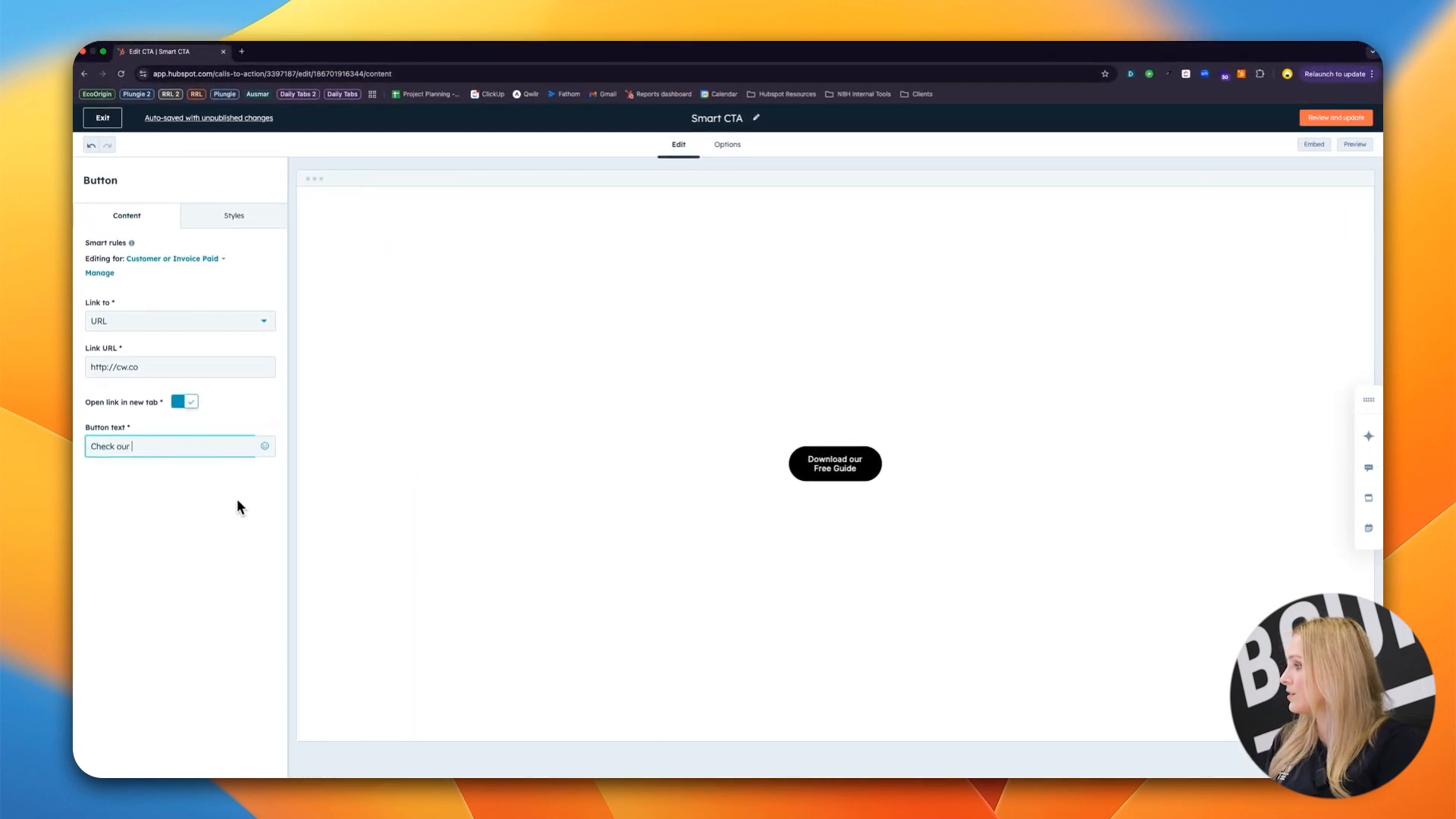
type("r Premium Services")
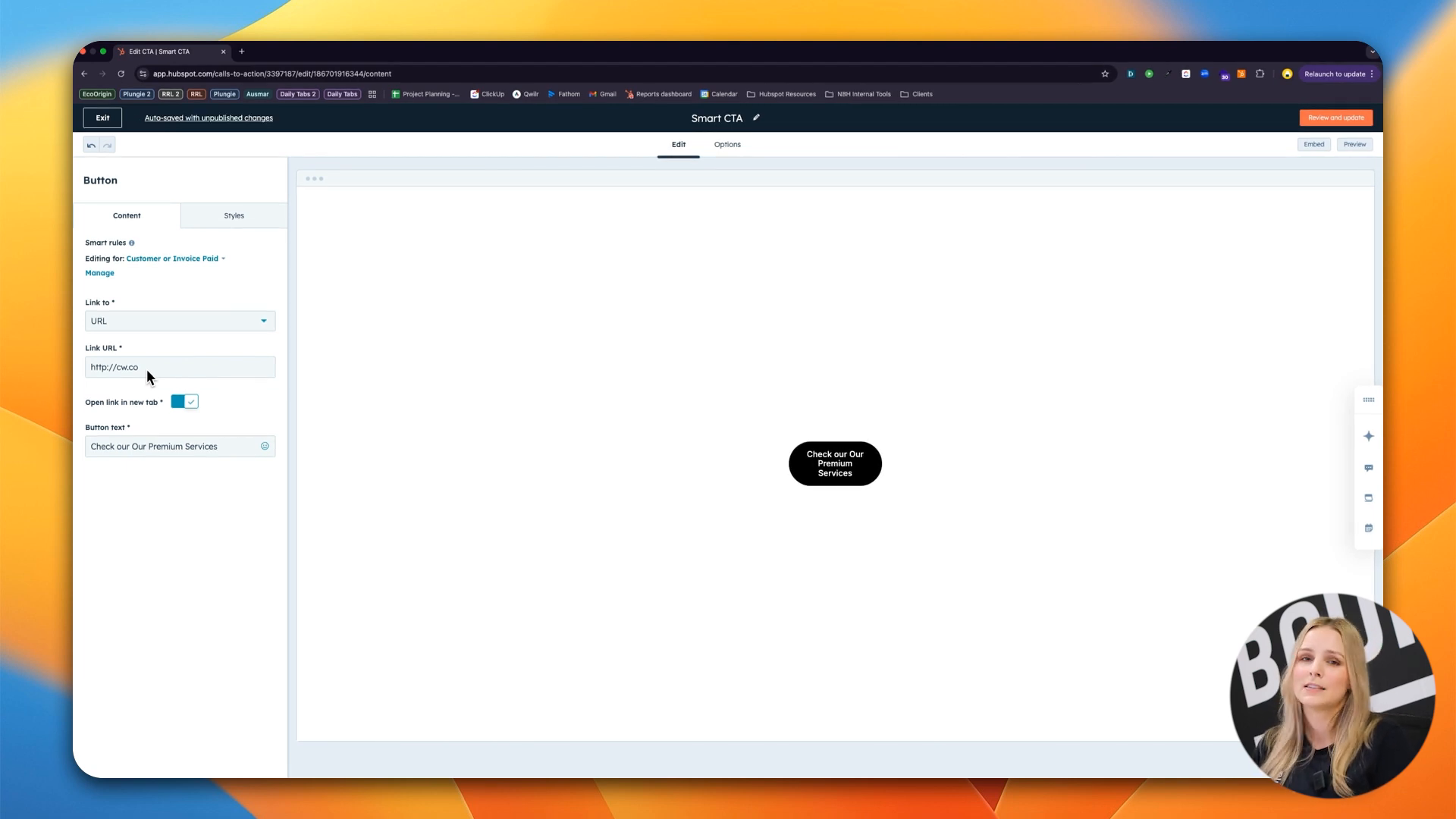
Preview the button and its link destination, and publish the updated CTA
left_click(1354, 144)
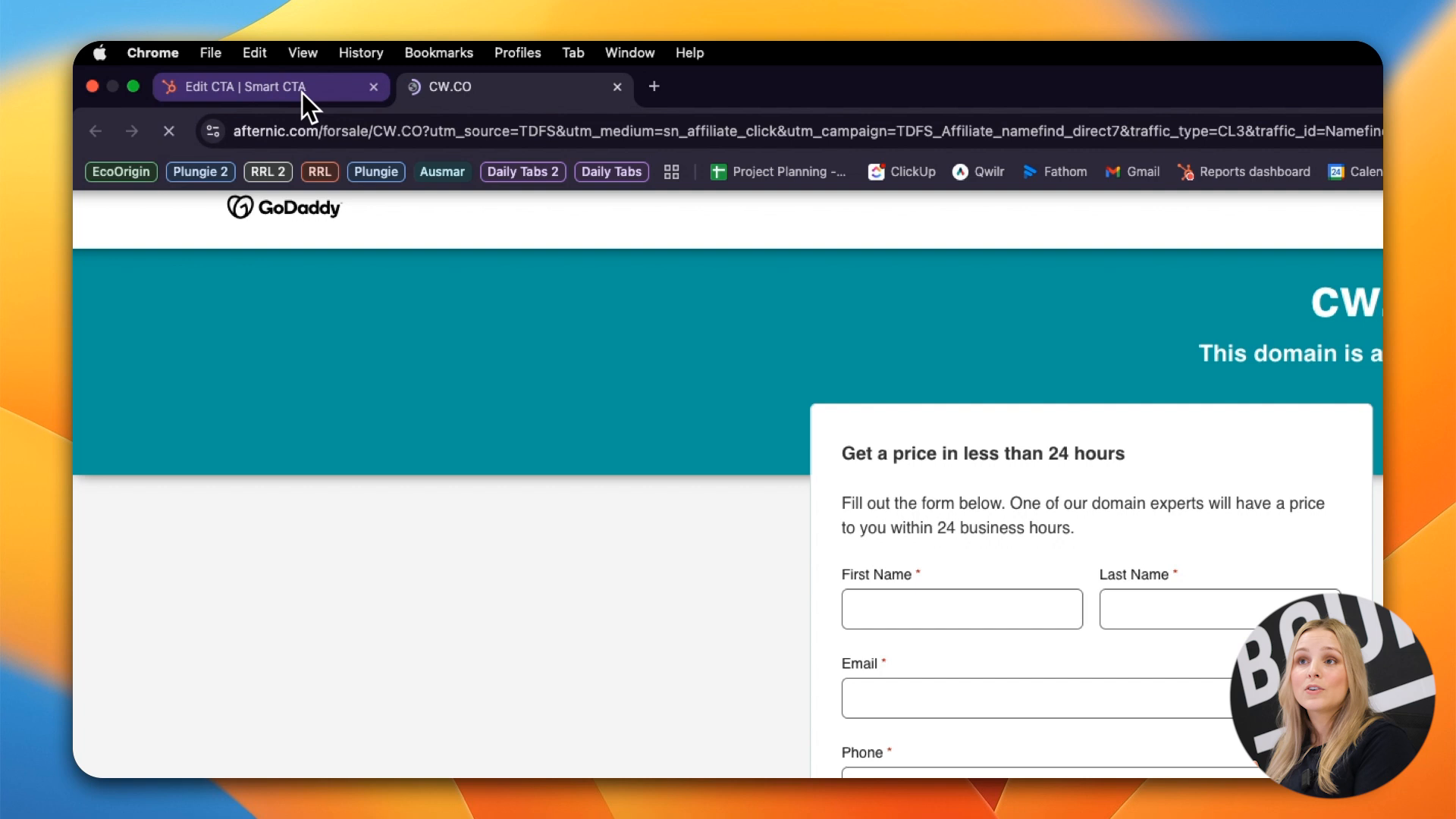
left_click(302, 89)
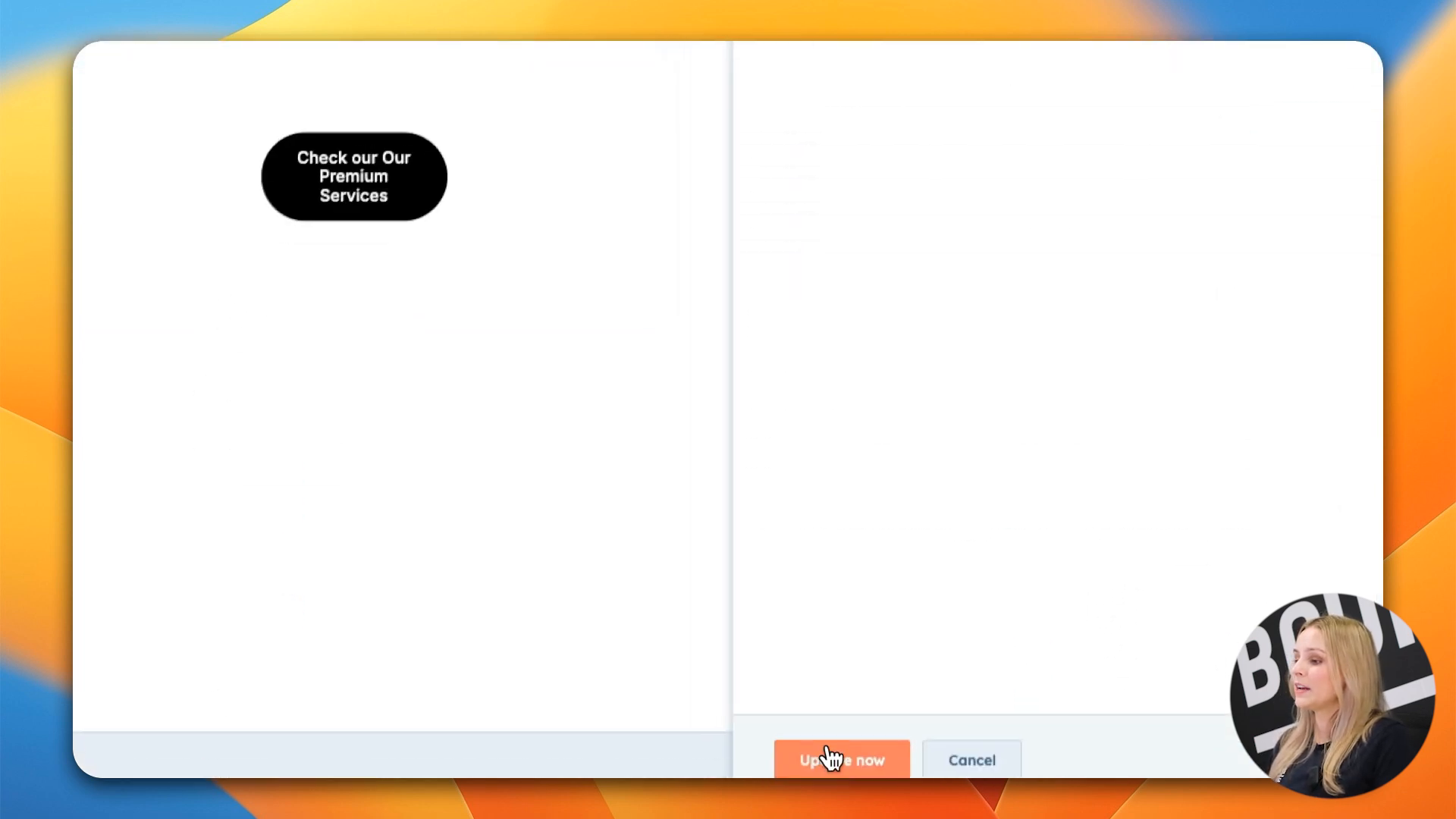
left_click(830, 766)
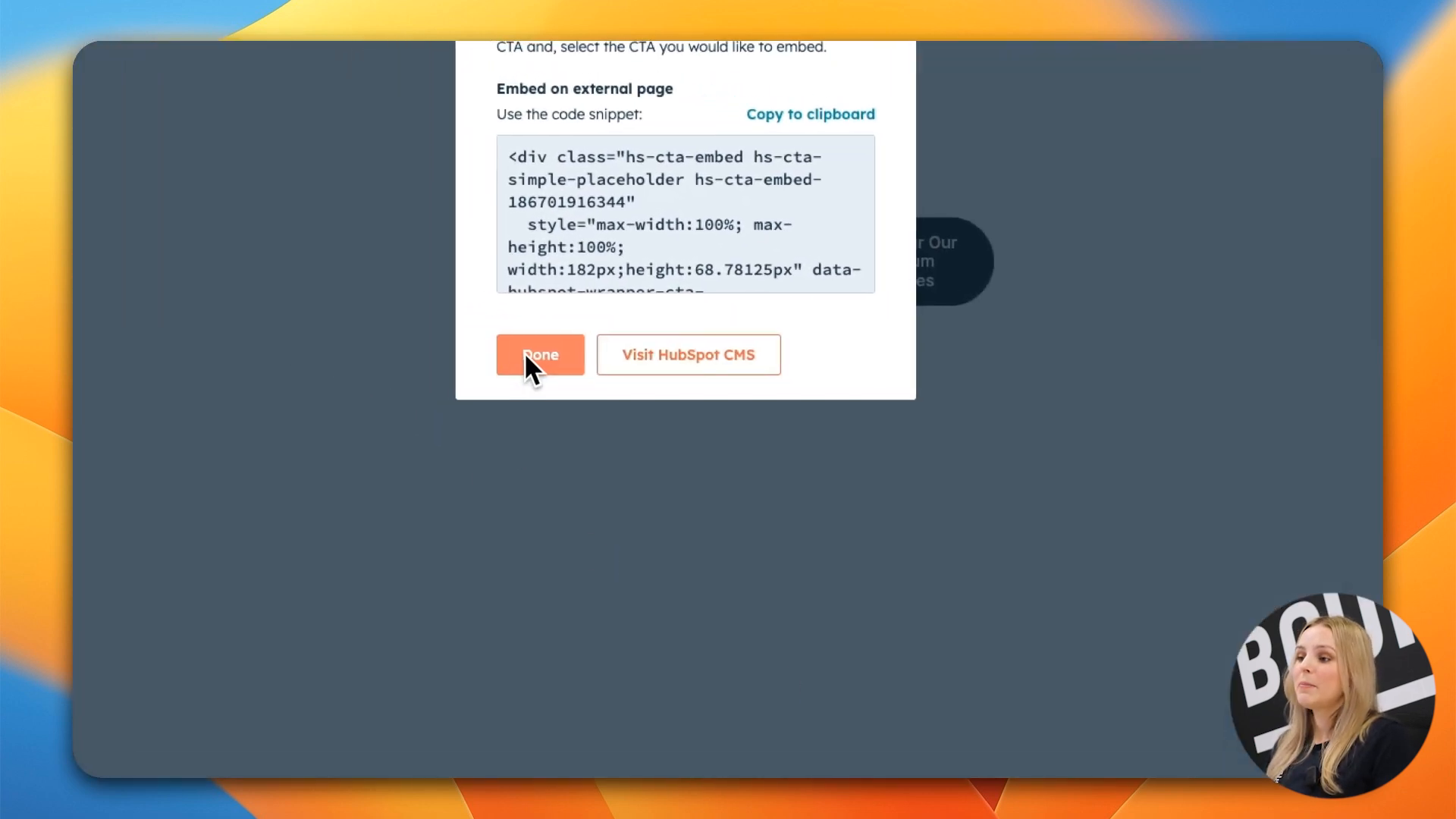
left_click(90, 257)
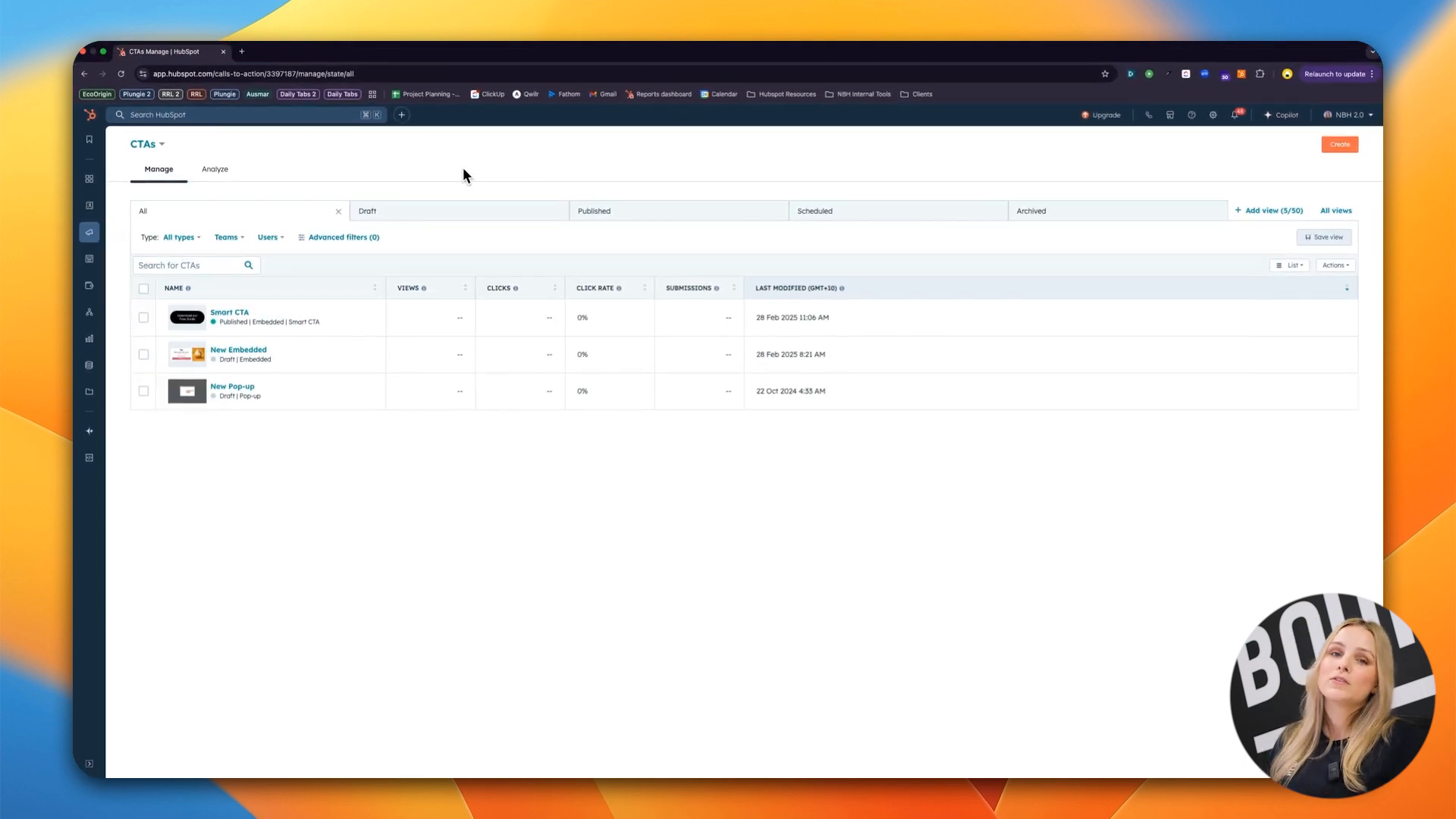
Open the Smart CTA's details from the CTA list and review its performance and attributed form submissions
mouse_move(90, 232)
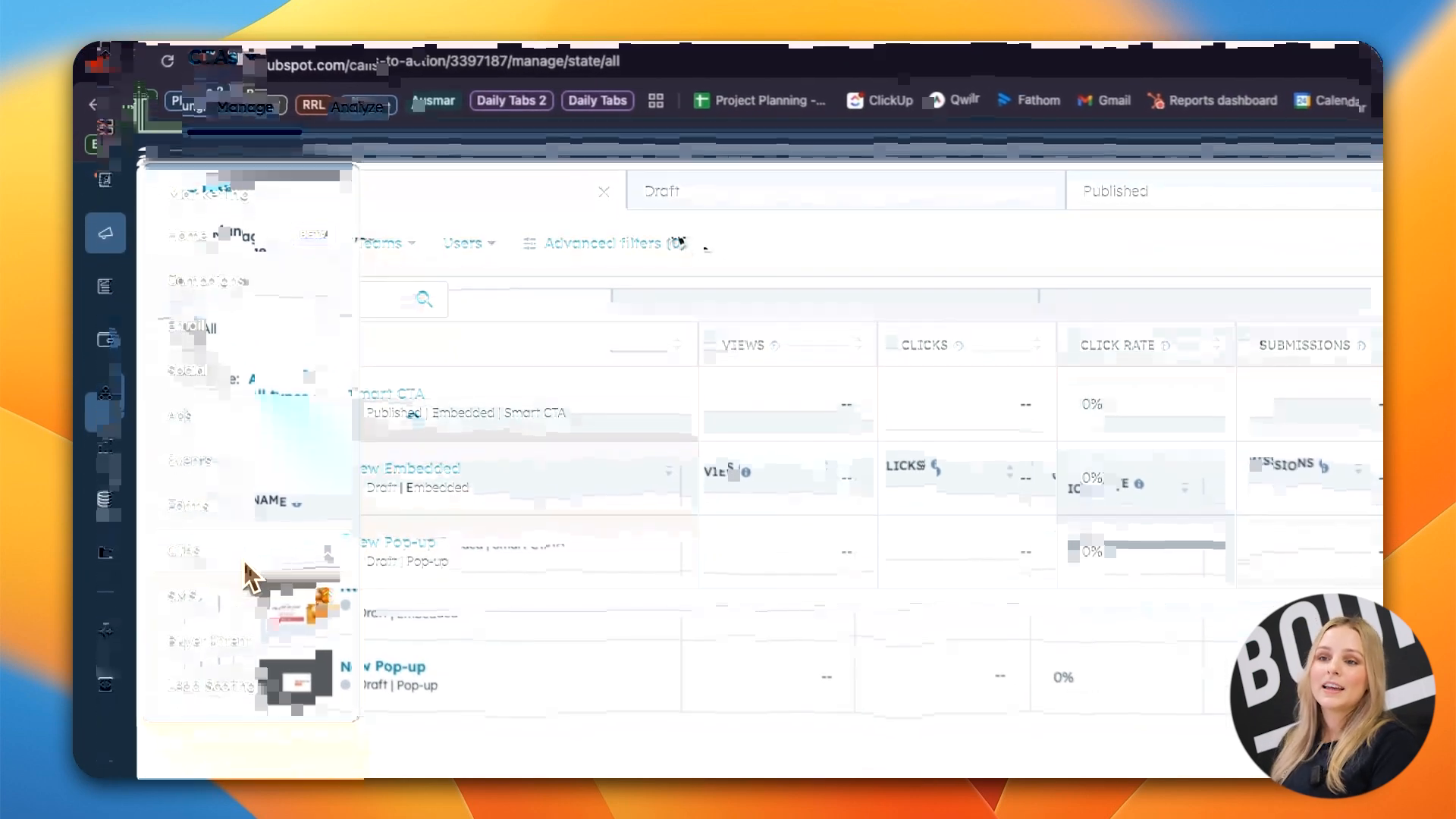
left_click(243, 565)
left_click(414, 408)
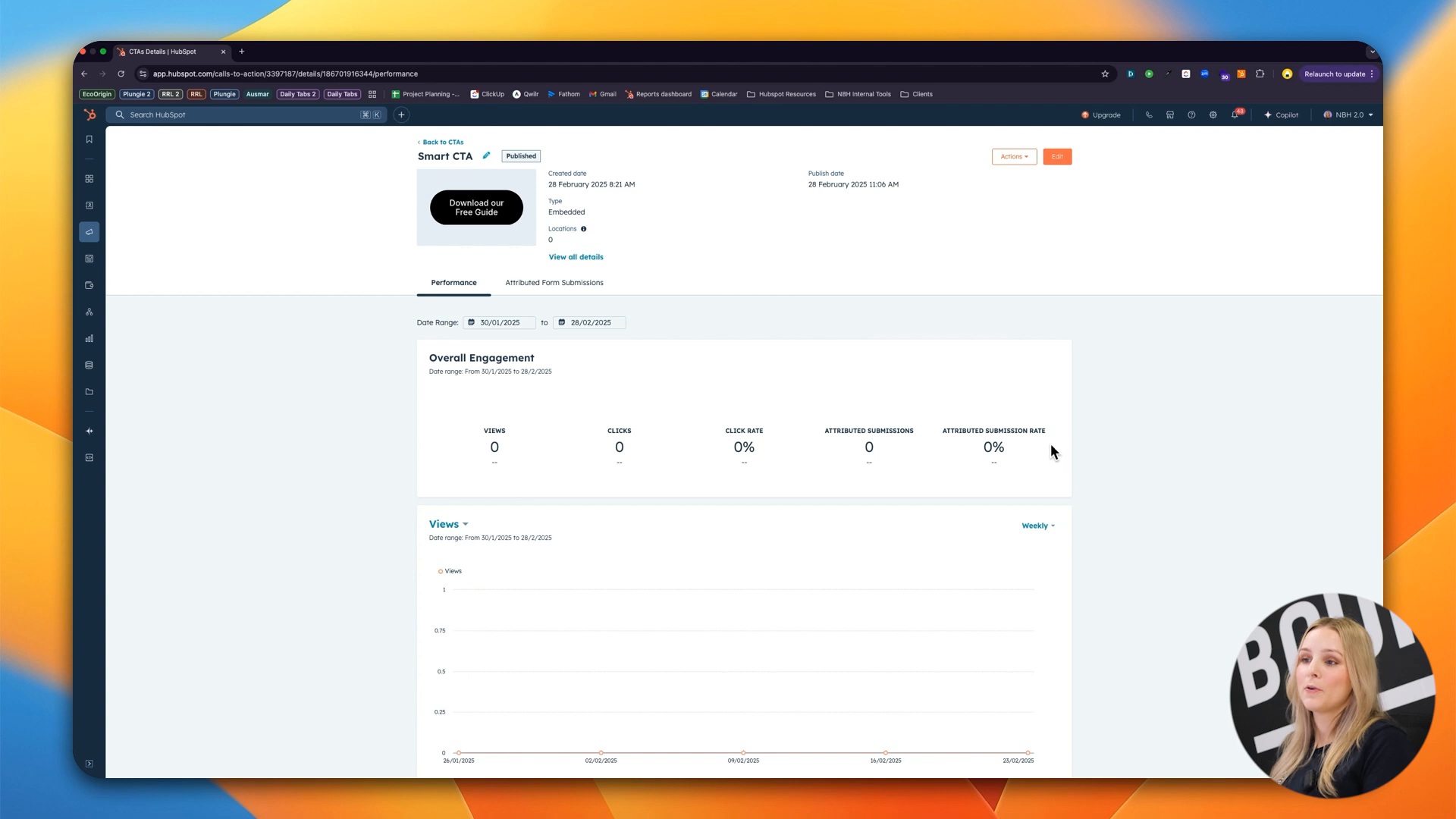
scroll(1053, 448, "down", 1)
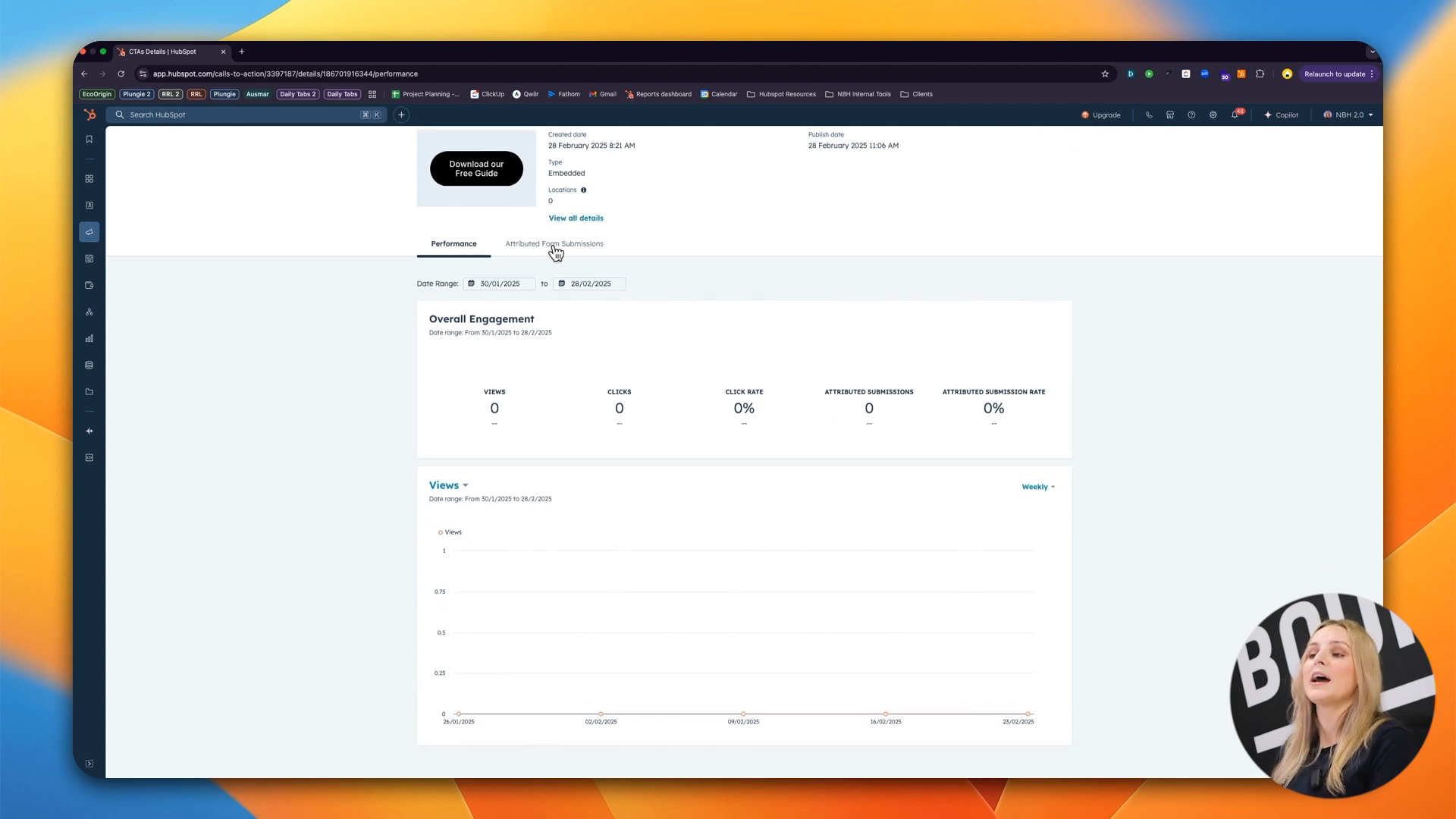
left_click(551, 246)
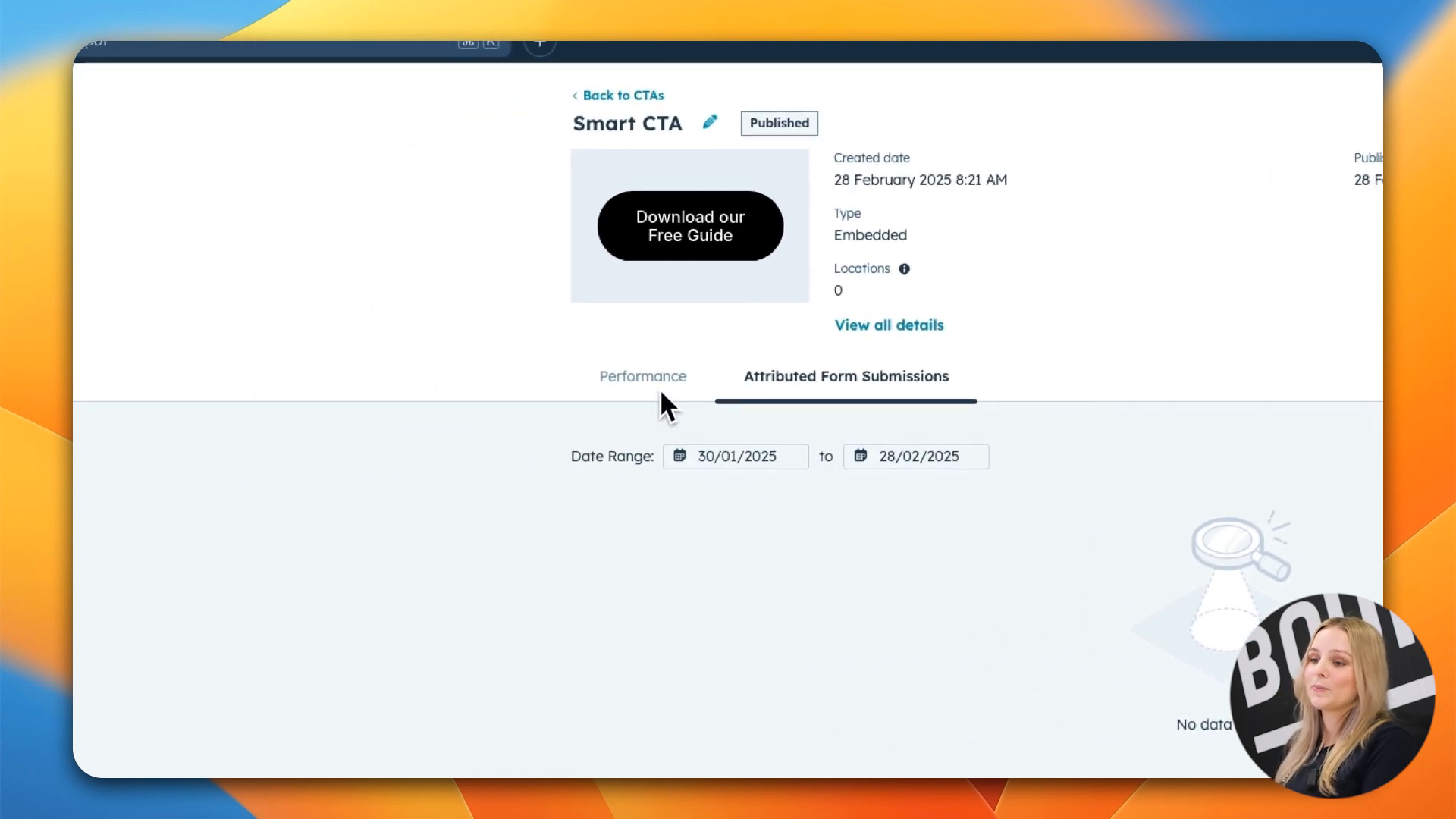
left_click(271, 399)
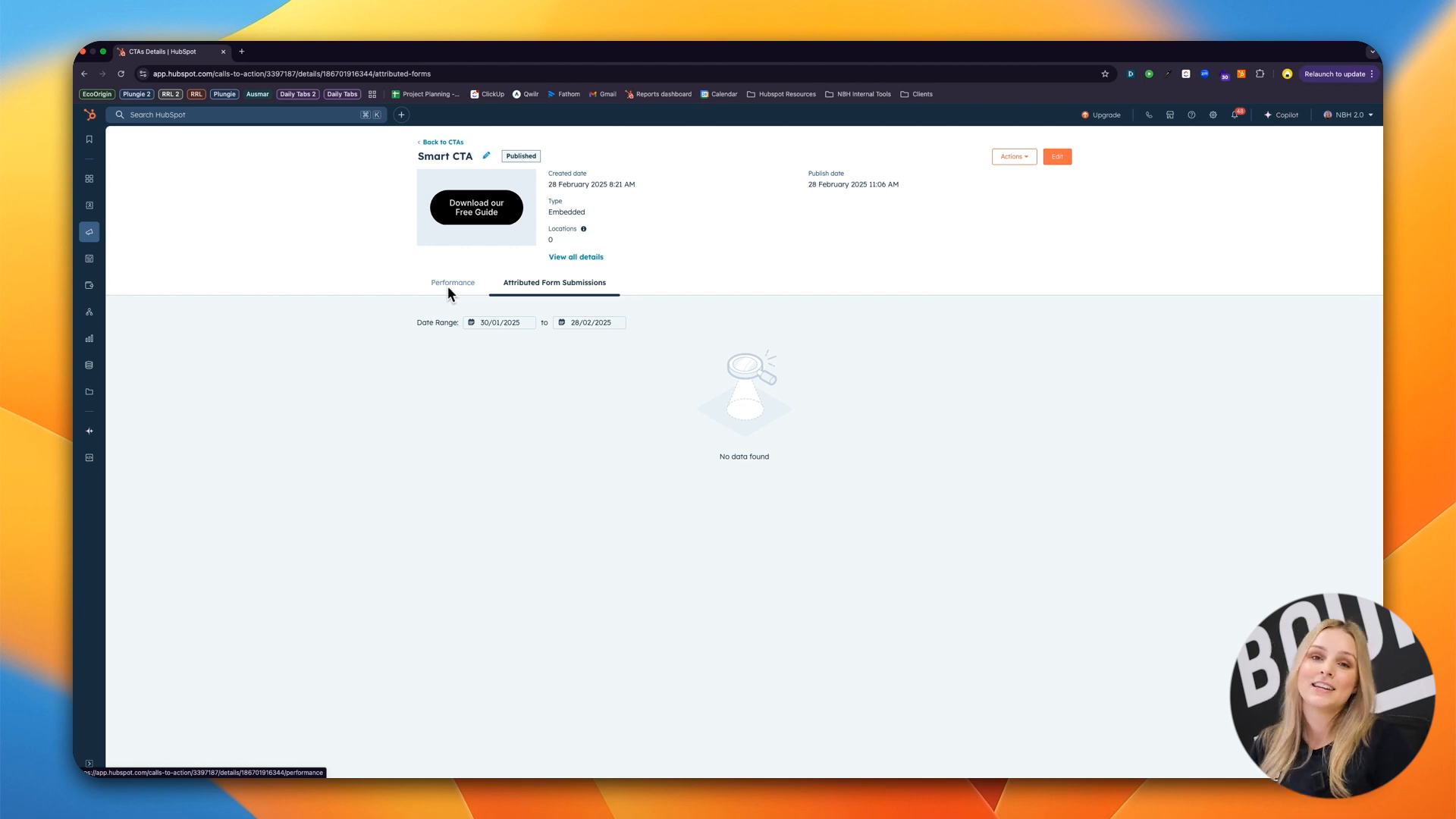
left_click(463, 287)
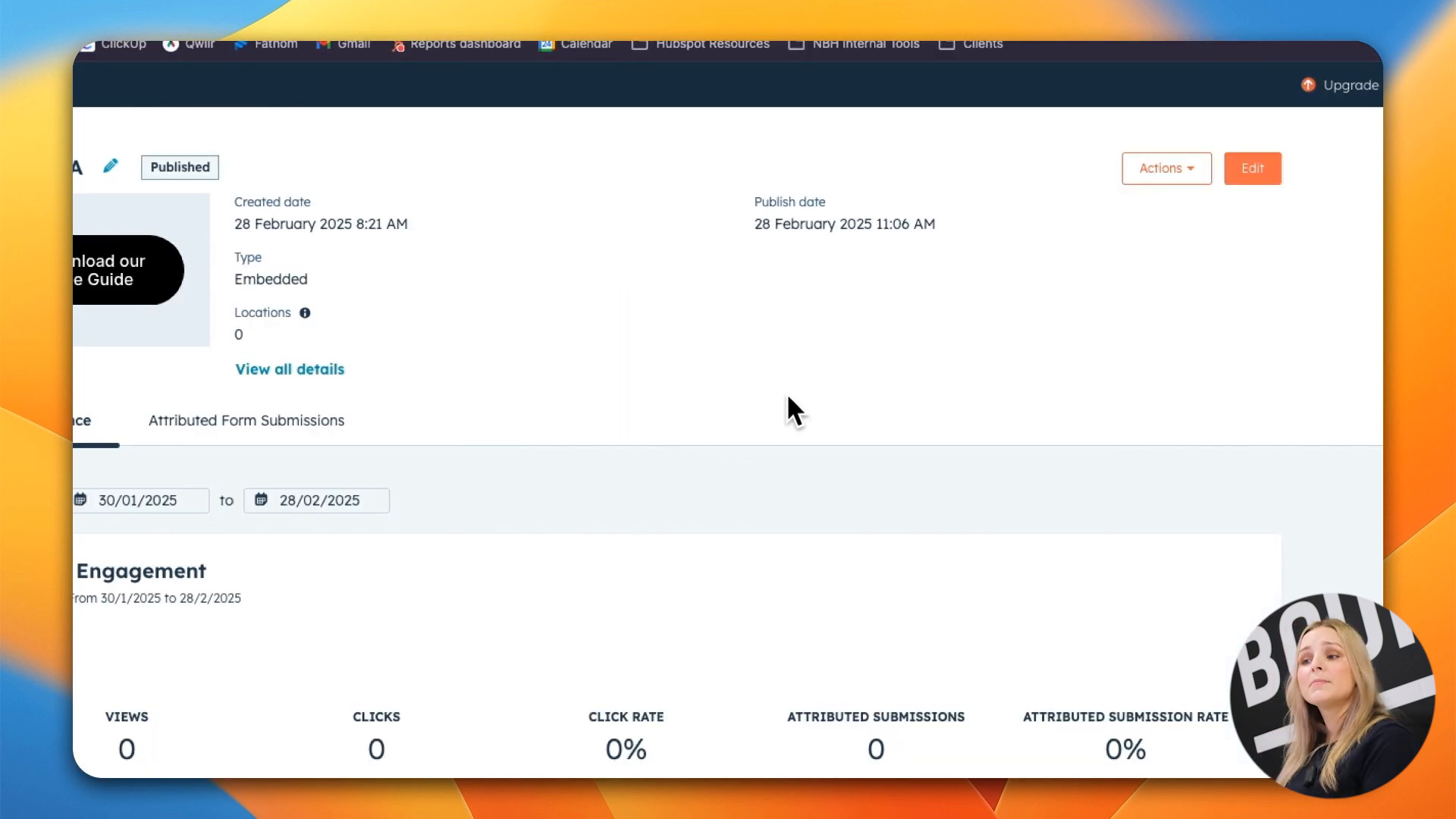